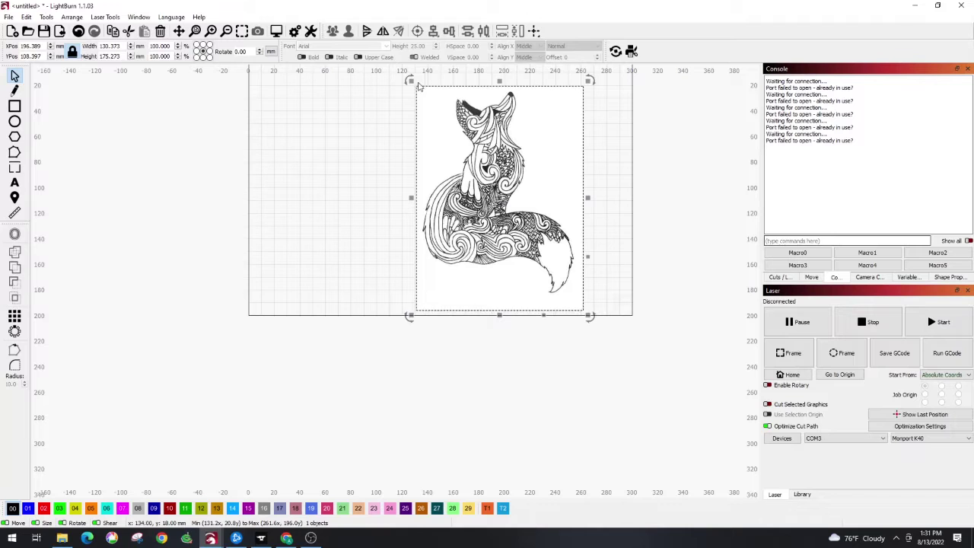
Scale the fox image down proportionally to about 68 by 92 mm.
{"action": "left_click_drag", "start_coordinate": [409, 80], "coordinate": [532, 204]}
{"action": "scroll", "coordinate": [449, 233], "scroll_direction": "up", "scroll_amount": 2}
{"action": "scroll", "coordinate": [383, 228], "scroll_direction": "up", "scroll_amount": 3}
{"action": "scroll", "coordinate": [685, 285], "scroll_direction": "down", "scroll_amount": 2}
{"action": "scroll", "coordinate": [685, 284], "scroll_direction": "up", "scroll_amount": 1}
{"action": "left_click_drag", "start_coordinate": [593, 277], "coordinate": [555, 211]}
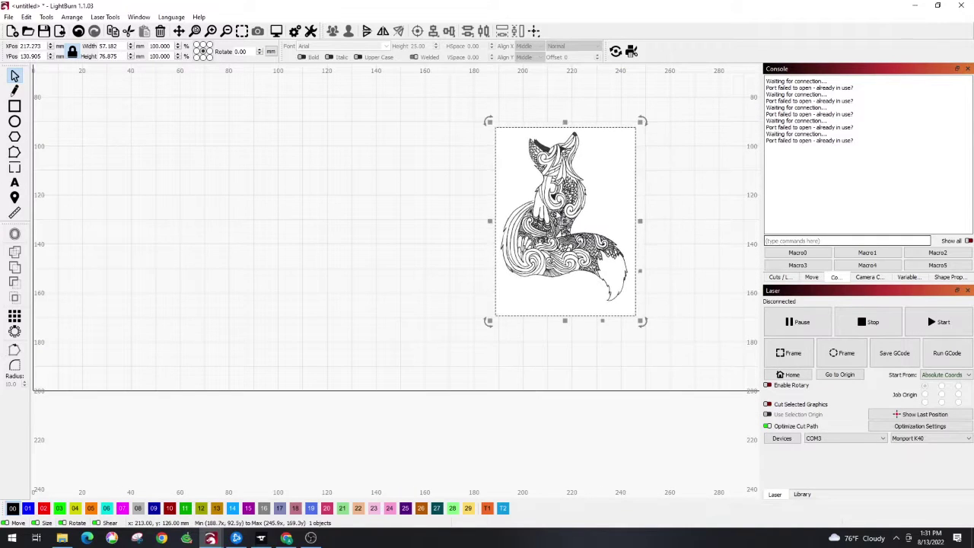
{"action": "left_click_drag", "start_coordinate": [482, 113], "coordinate": [456, 80]}
{"action": "scroll", "coordinate": [678, 230], "scroll_direction": "down", "scroll_amount": 2}
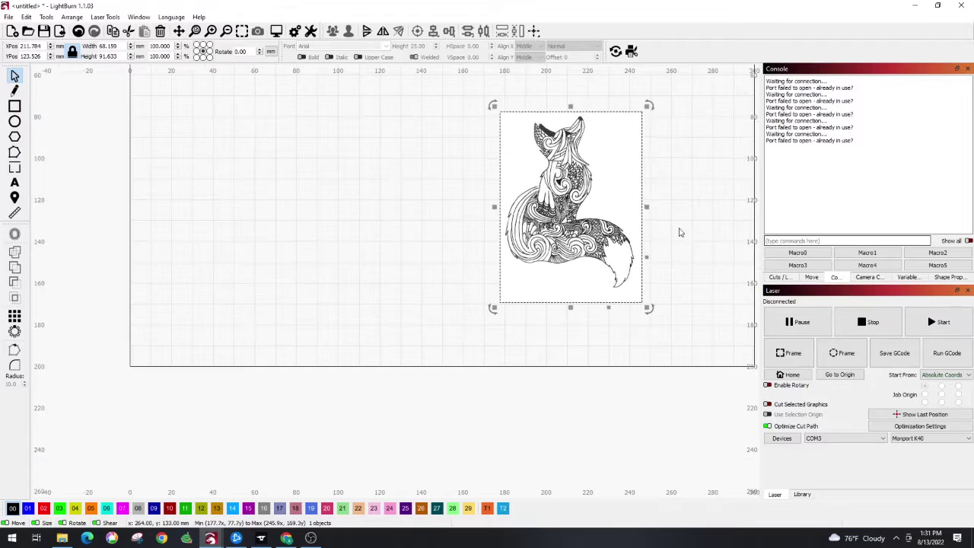
Trace the fox image with Sketch Trace enabled and the threshold at 0, deleting the source image after tracing.
{"action": "scroll", "coordinate": [697, 198], "scroll_direction": "up", "scroll_amount": 4}
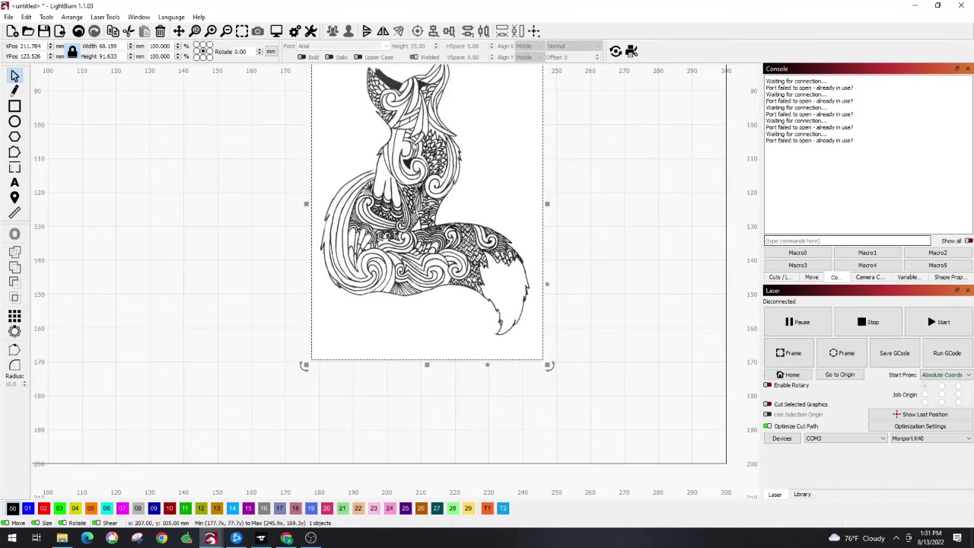
{"action": "scroll", "coordinate": [271, 137], "scroll_direction": "down", "scroll_amount": 2}
{"action": "scroll", "coordinate": [243, 139], "scroll_direction": "up", "scroll_amount": 1}
{"action": "scroll", "coordinate": [255, 140], "scroll_direction": "up", "scroll_amount": 1}
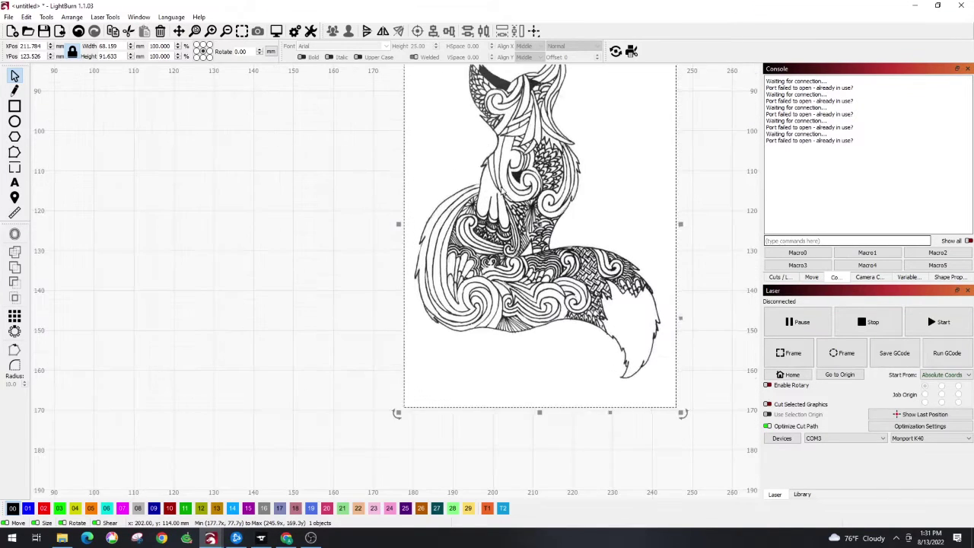
{"action": "scroll", "coordinate": [464, 175], "scroll_direction": "down", "scroll_amount": 1}
{"action": "right_click", "coordinate": [502, 171]}
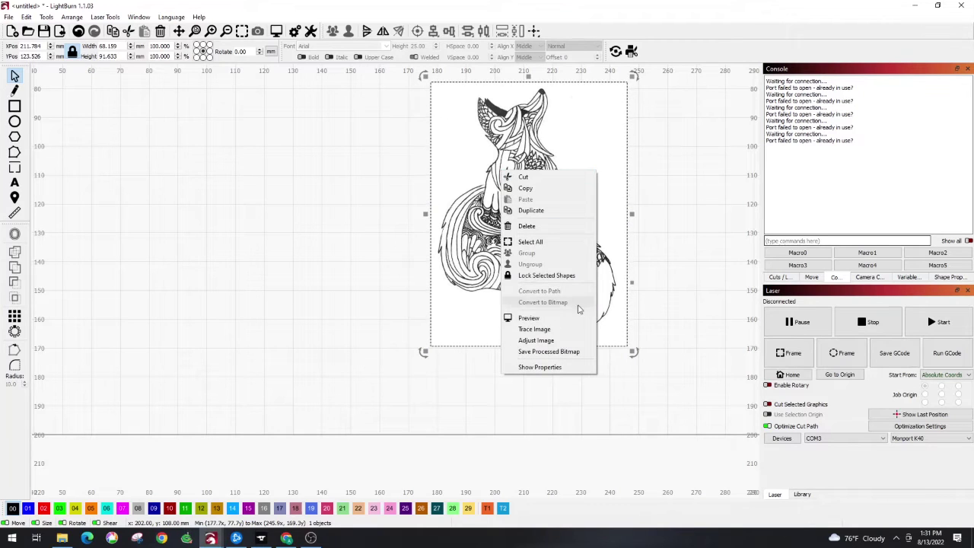
{"action": "left_click", "coordinate": [570, 329]}
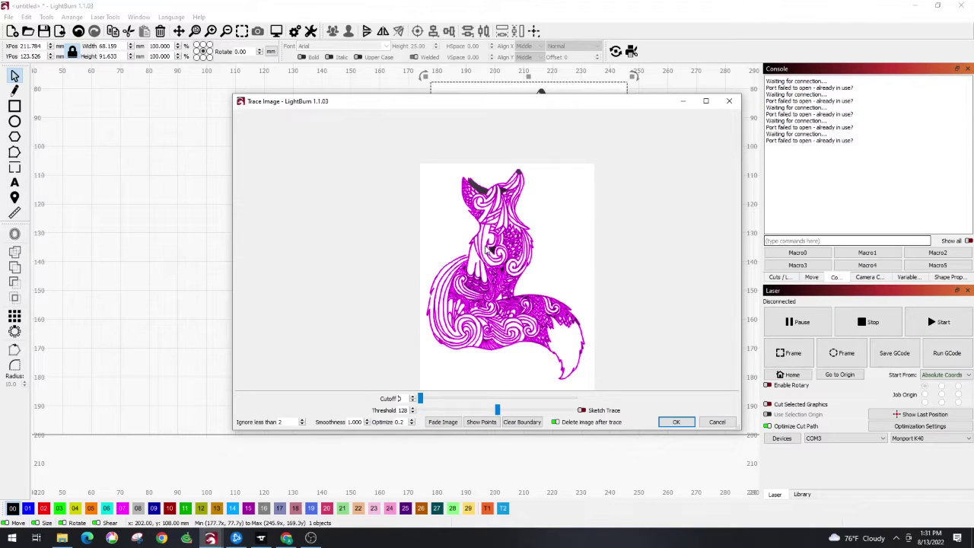
{"action": "left_click", "coordinate": [582, 410]}
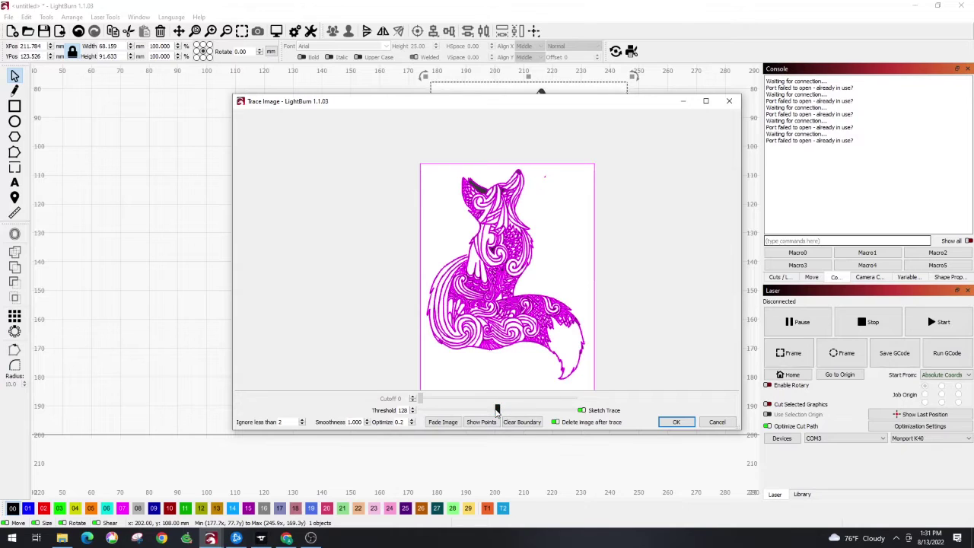
{"action": "left_click_drag", "start_coordinate": [498, 411], "coordinate": [395, 411]}
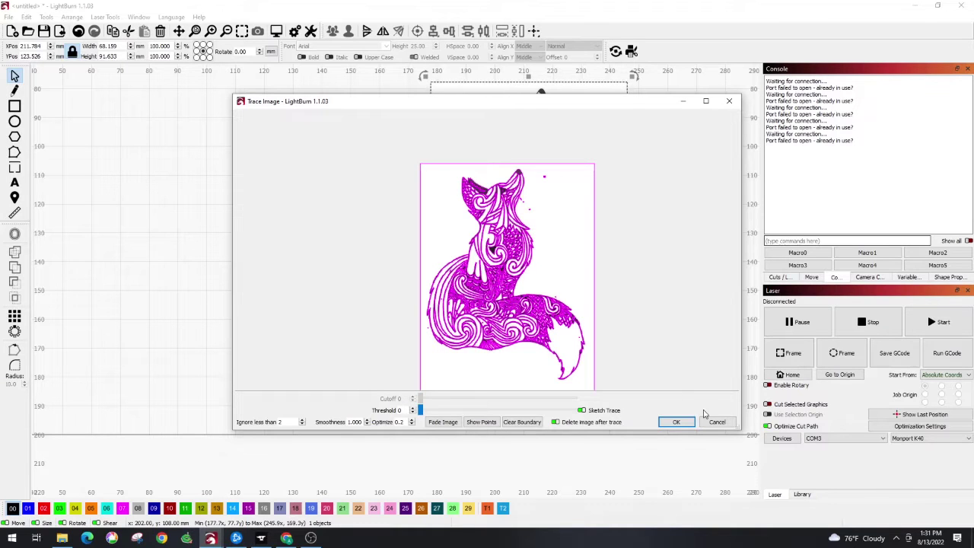
{"action": "left_click", "coordinate": [676, 422]}
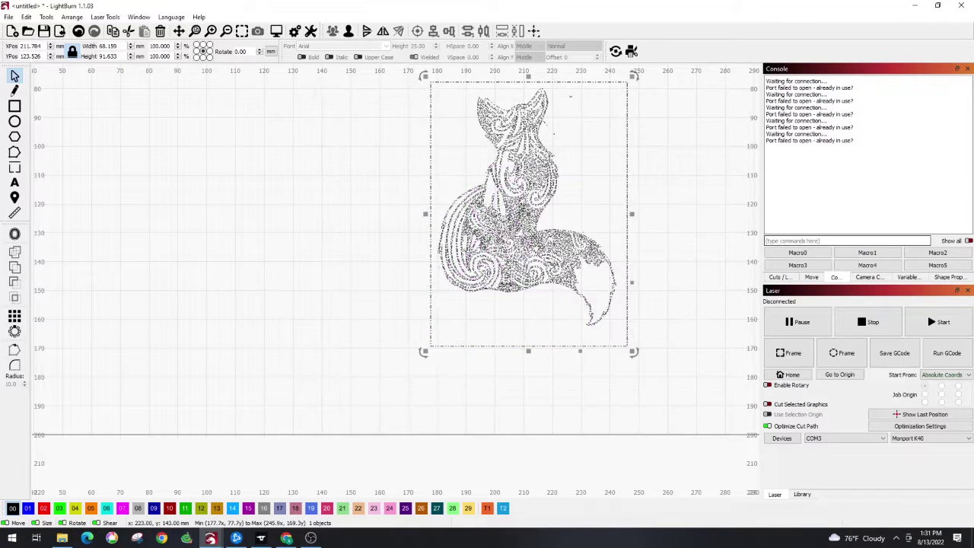
Ungroup the traced fox into individual vector shapes and clear the selection.
{"action": "scroll", "coordinate": [491, 175], "scroll_direction": "up", "scroll_amount": 5}
{"action": "scroll", "coordinate": [491, 175], "scroll_direction": "up", "scroll_amount": 1}
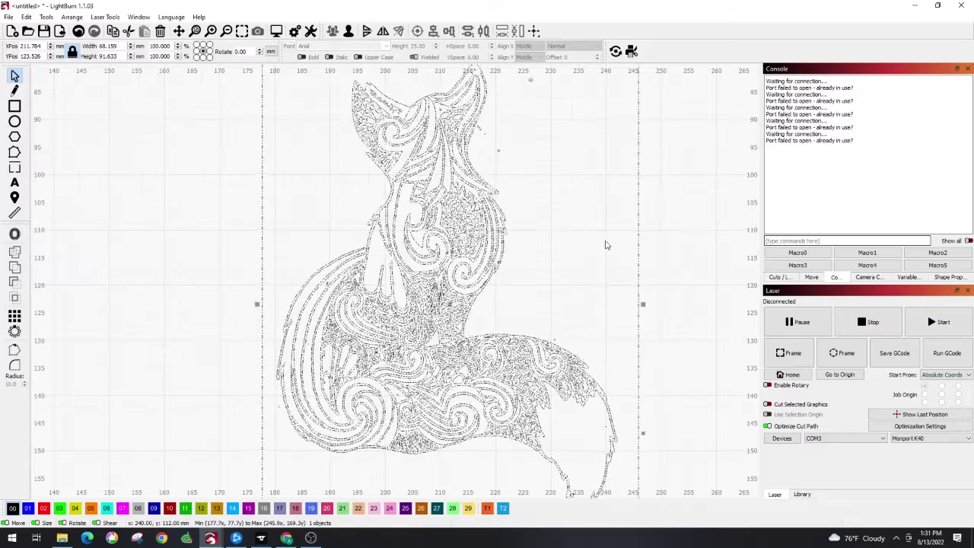
{"action": "left_click", "coordinate": [604, 243]}
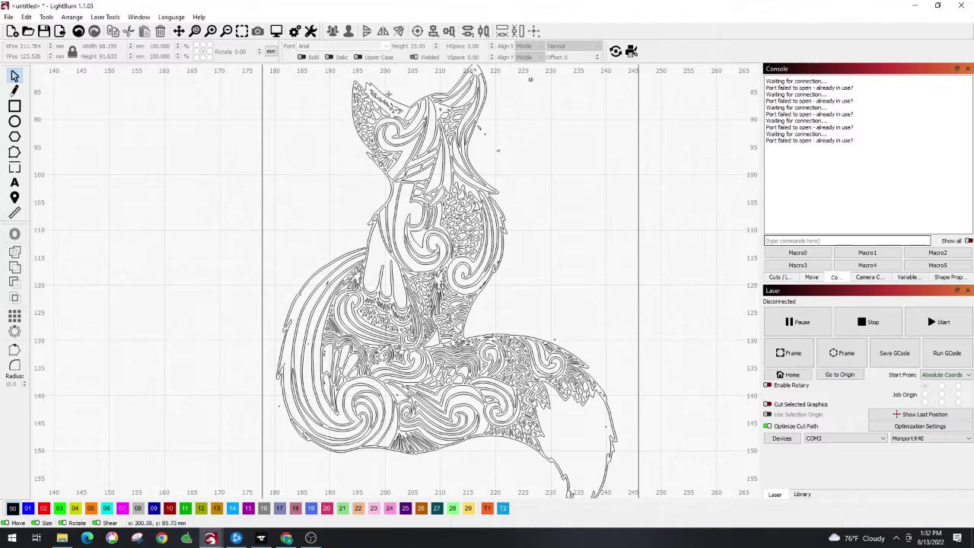
{"action": "scroll", "coordinate": [385, 88], "scroll_direction": "up", "scroll_amount": 1}
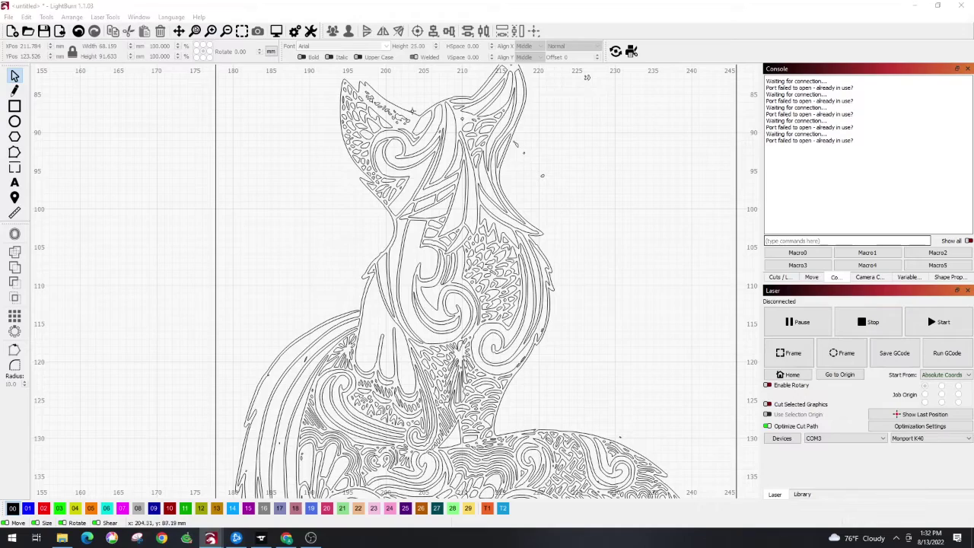
{"action": "left_click", "coordinate": [407, 178]}
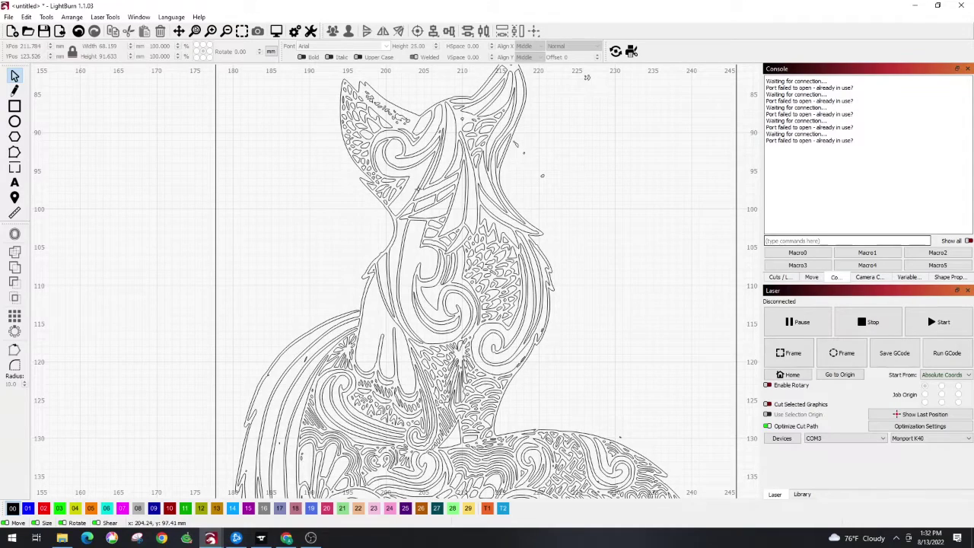
{"action": "left_click", "coordinate": [468, 237]}
{"action": "right_click", "coordinate": [469, 236]}
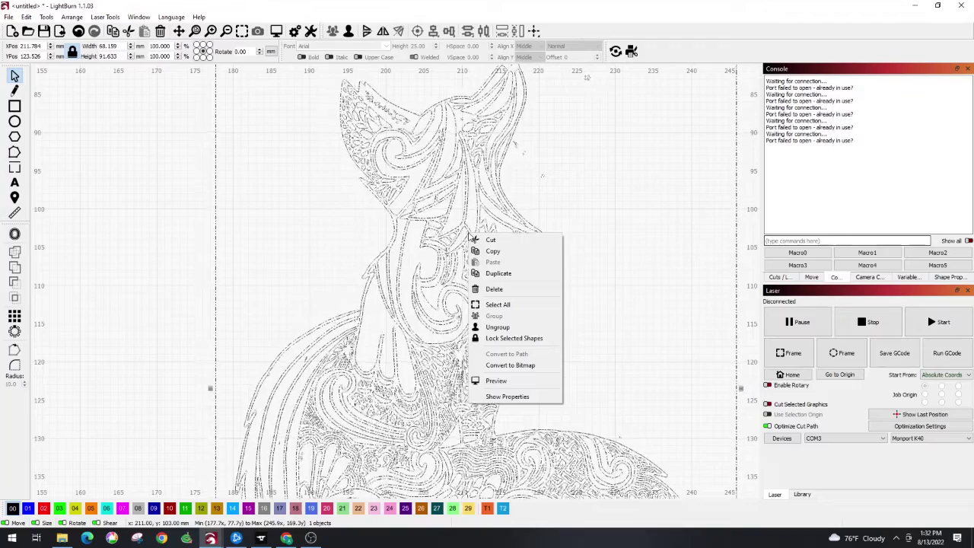
{"action": "left_click", "coordinate": [494, 327]}
{"action": "left_click", "coordinate": [630, 243]}
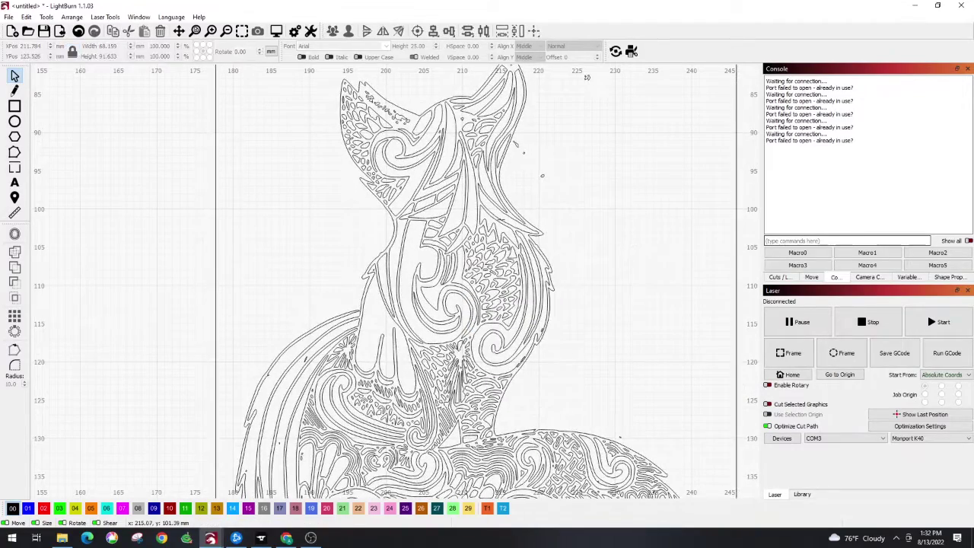
Delete the small stray specks beside the fox's neck and on its forehead.
{"action": "left_click_drag", "start_coordinate": [550, 195], "coordinate": [532, 152]}
{"action": "left_click", "coordinate": [515, 144]}
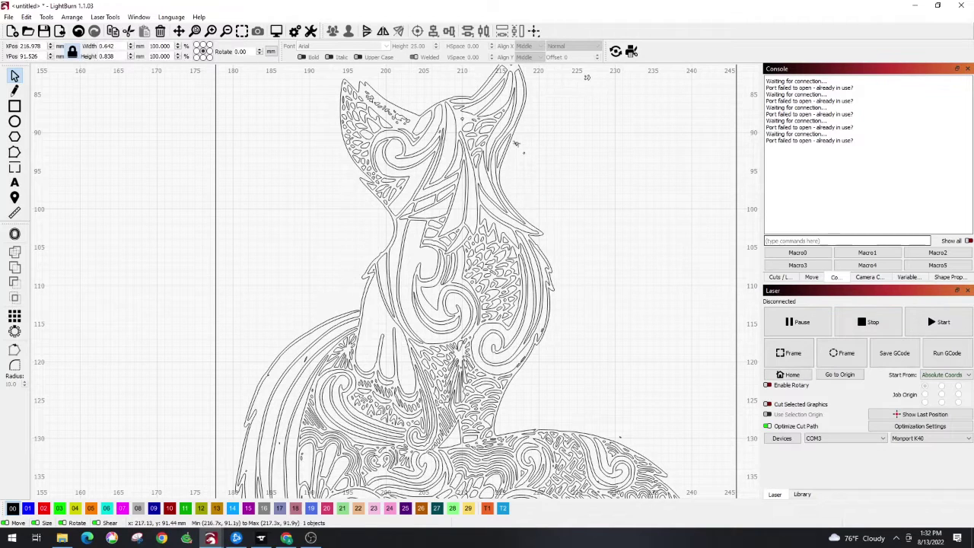
{"action": "key", "text": "Delete"}
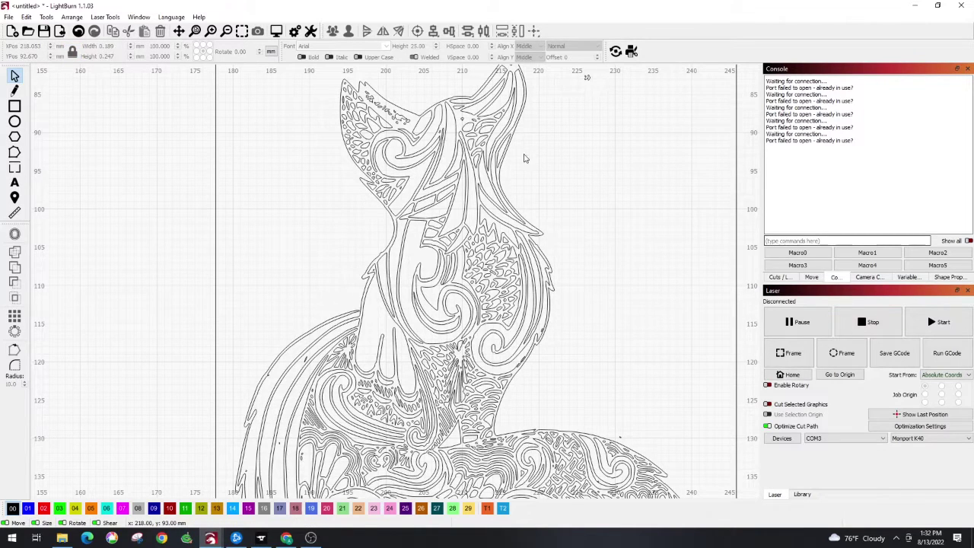
{"action": "scroll", "coordinate": [547, 169], "scroll_direction": "up", "scroll_amount": 1}
{"action": "scroll", "coordinate": [522, 146], "scroll_direction": "down", "scroll_amount": 2}
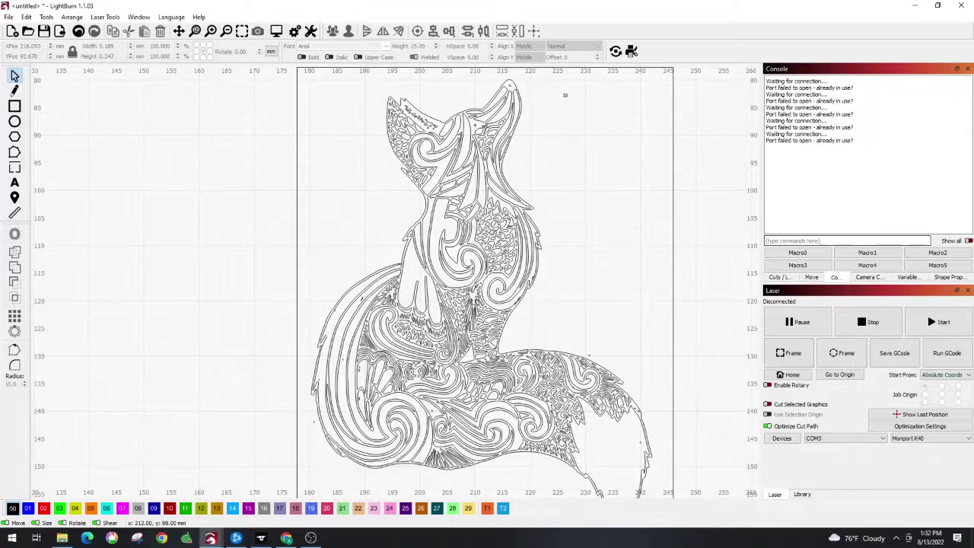
{"action": "scroll", "coordinate": [564, 94], "scroll_direction": "up", "scroll_amount": 2}
{"action": "left_click", "coordinate": [466, 121]}
{"action": "left_click", "coordinate": [504, 124]}
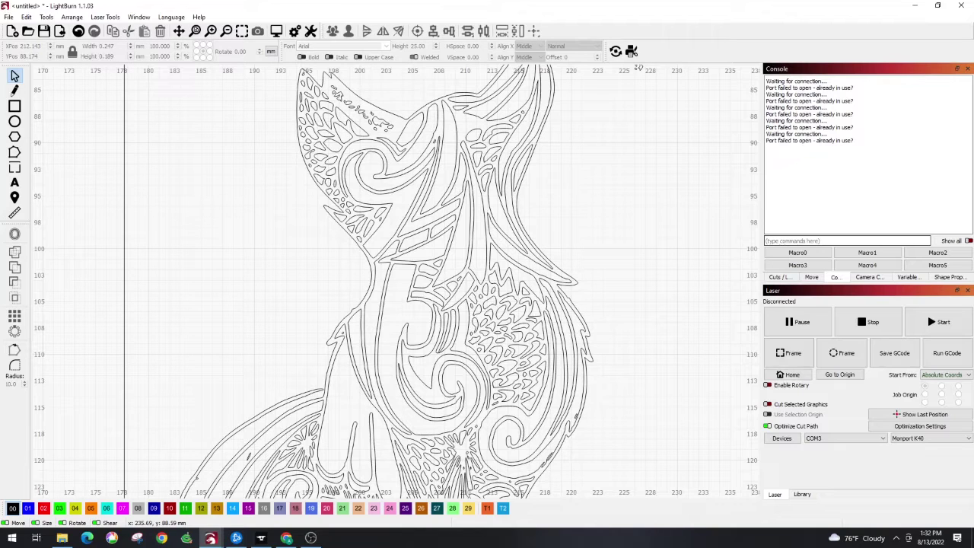
Delete the stray speck at the tip of the snout and the small marks in the empty area beside it.
{"action": "scroll", "coordinate": [572, 107], "scroll_direction": "down", "scroll_amount": 2}
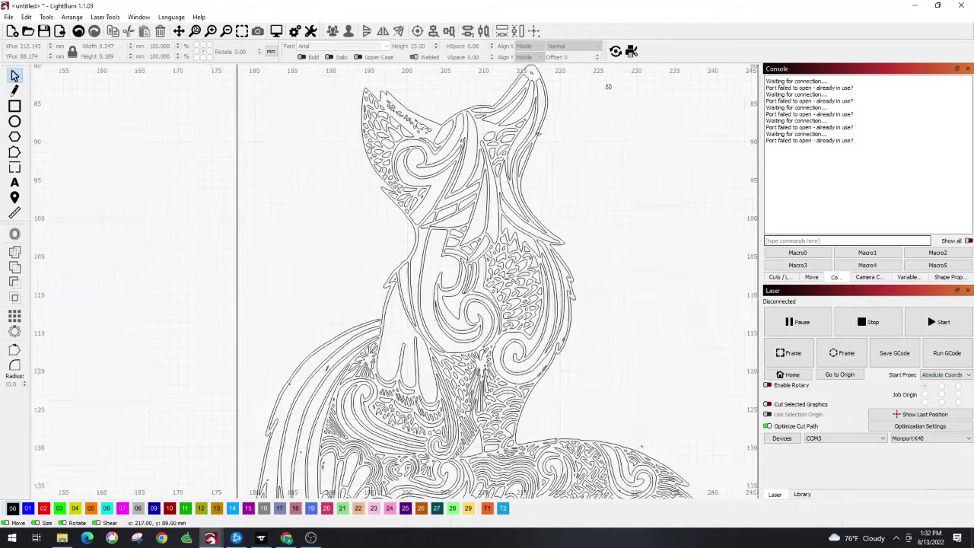
{"action": "scroll", "coordinate": [686, 111], "scroll_direction": "up", "scroll_amount": 3}
{"action": "left_click", "coordinate": [546, 92]}
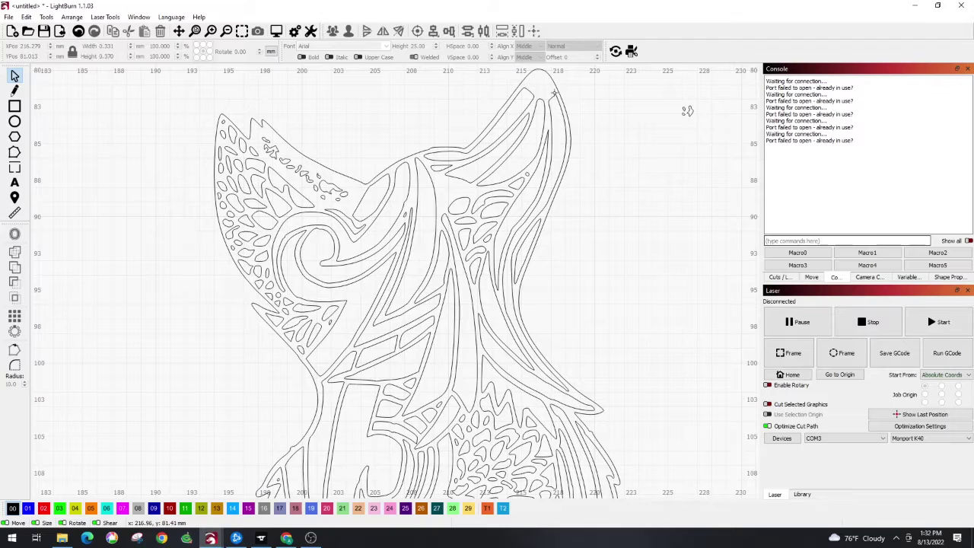
{"action": "left_click", "coordinate": [687, 111]}
Delete the rectangular border traced around the fox.
{"action": "scroll", "coordinate": [689, 114], "scroll_direction": "down", "scroll_amount": 2}
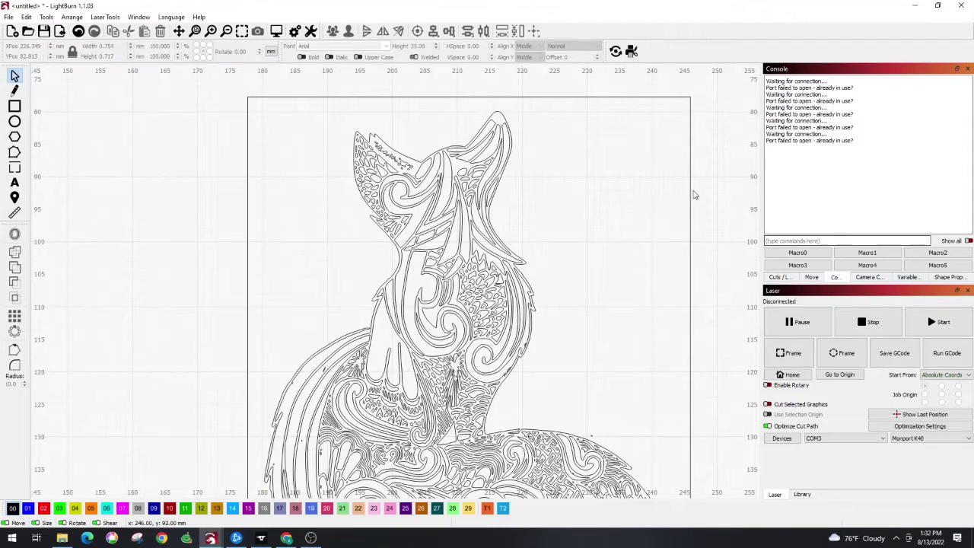
{"action": "left_click", "coordinate": [689, 198]}
{"action": "key", "text": "Delete"}
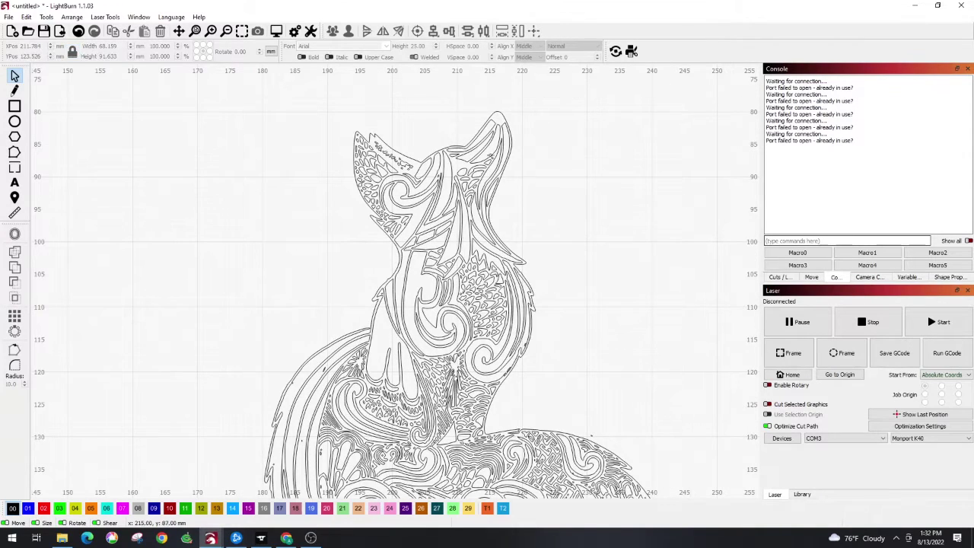
Delete the row of small stray shapes inside the fox's dark ear area.
{"action": "scroll", "coordinate": [406, 137], "scroll_direction": "up", "scroll_amount": 4}
{"action": "left_click_drag", "start_coordinate": [471, 198], "coordinate": [428, 178]}
{"action": "key", "text": "Delete"}
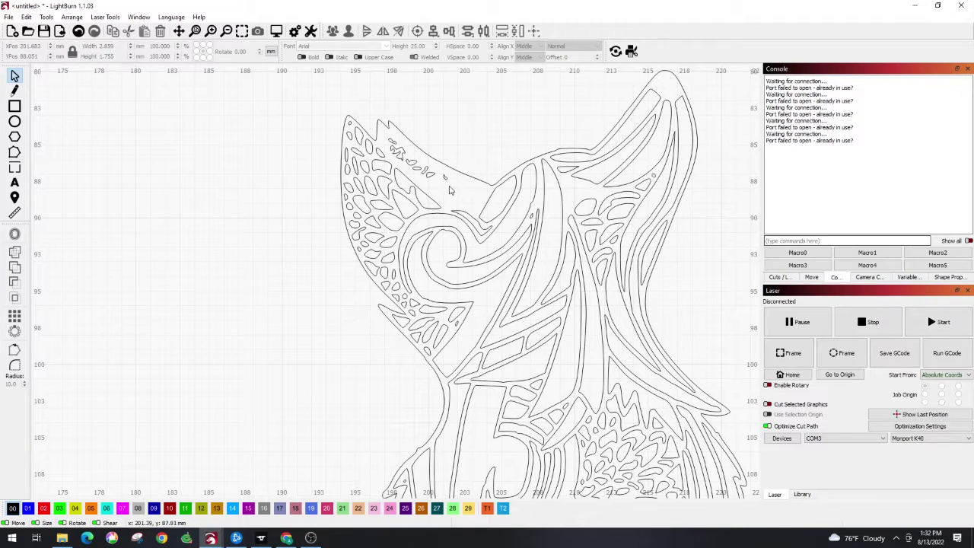
{"action": "left_click", "coordinate": [442, 178]}
{"action": "left_click_drag", "start_coordinate": [431, 176], "coordinate": [401, 157]}
{"action": "key", "text": "Delete"}
{"action": "left_click", "coordinate": [392, 143]}
{"action": "key", "text": "Delete"}
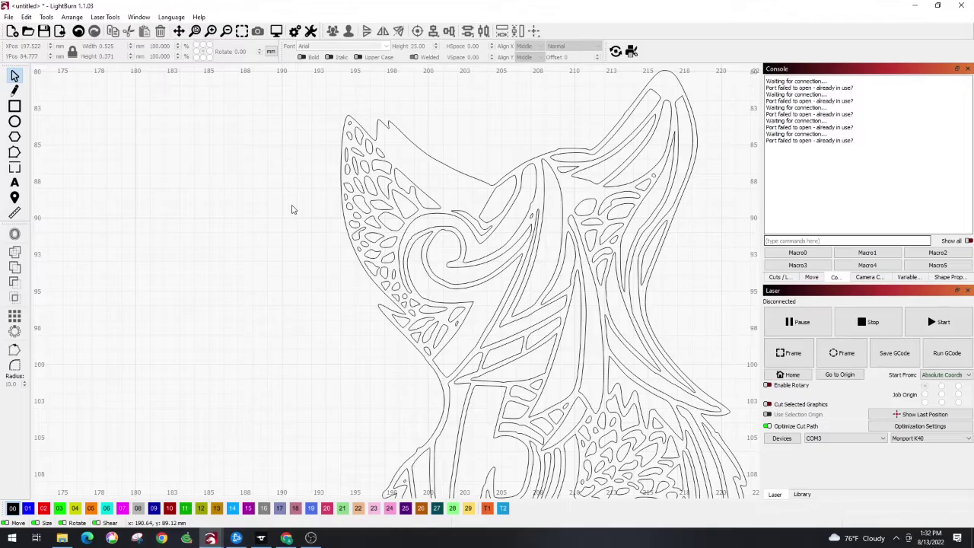
Delete the stray specks along the outer curve of the fox's back and in the long strands beside it.
{"action": "scroll", "coordinate": [291, 210], "scroll_direction": "down", "scroll_amount": 2}
{"action": "scroll", "coordinate": [289, 315], "scroll_direction": "down", "scroll_amount": 2}
{"action": "scroll", "coordinate": [278, 404], "scroll_direction": "up", "scroll_amount": 5}
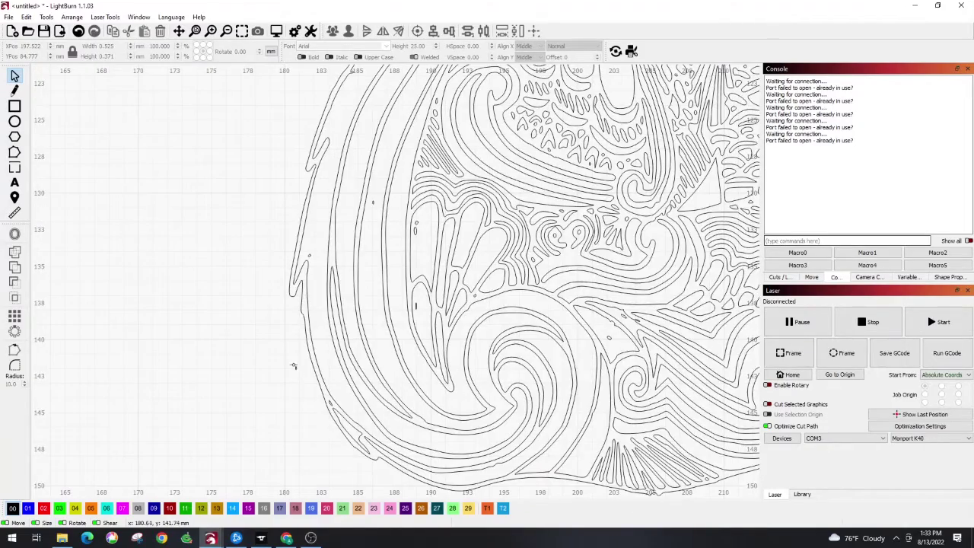
{"action": "left_click", "coordinate": [296, 369]}
{"action": "left_click", "coordinate": [373, 202]}
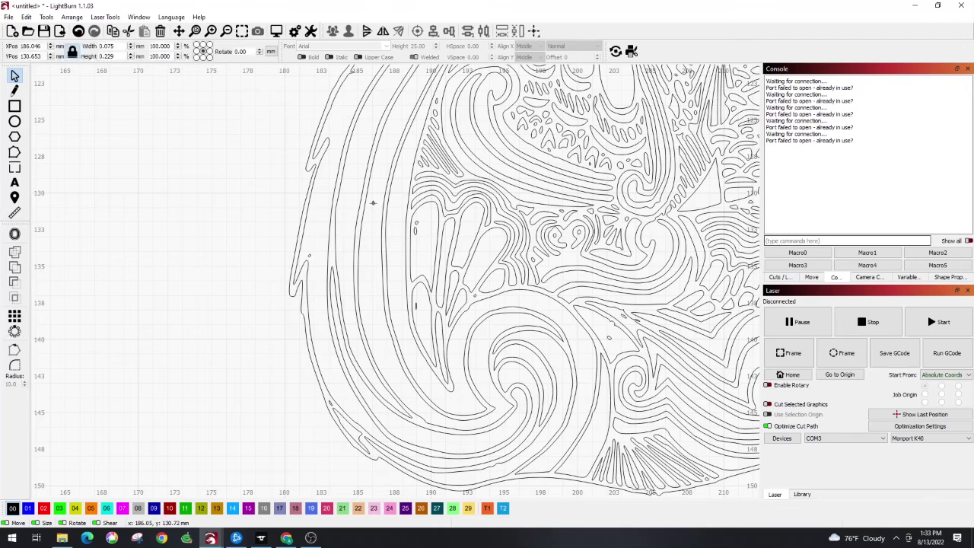
{"action": "left_click", "coordinate": [310, 254]}
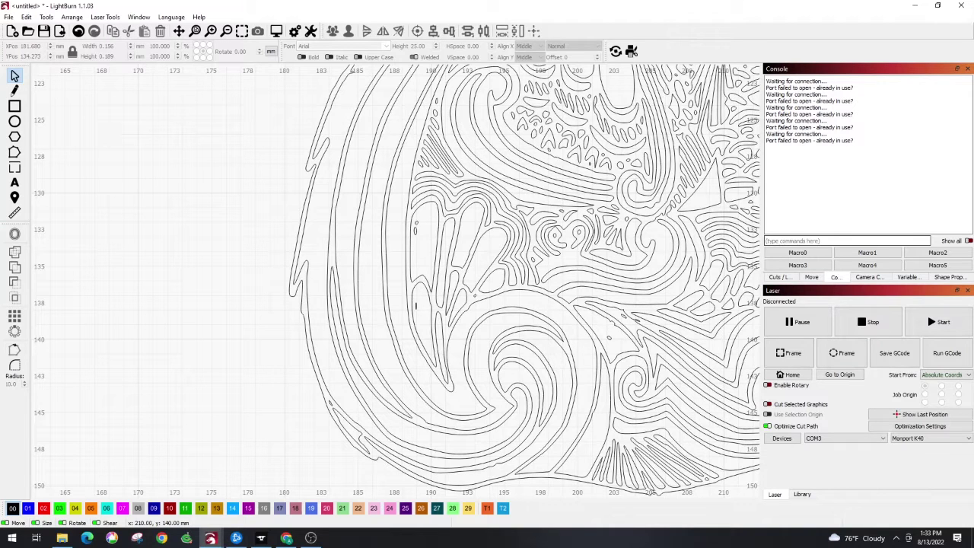
Delete the small stray shapes inside the petal-like loops and around the large swirl of the fox's lower body.
{"action": "scroll", "coordinate": [286, 242], "scroll_direction": "down", "scroll_amount": 1}
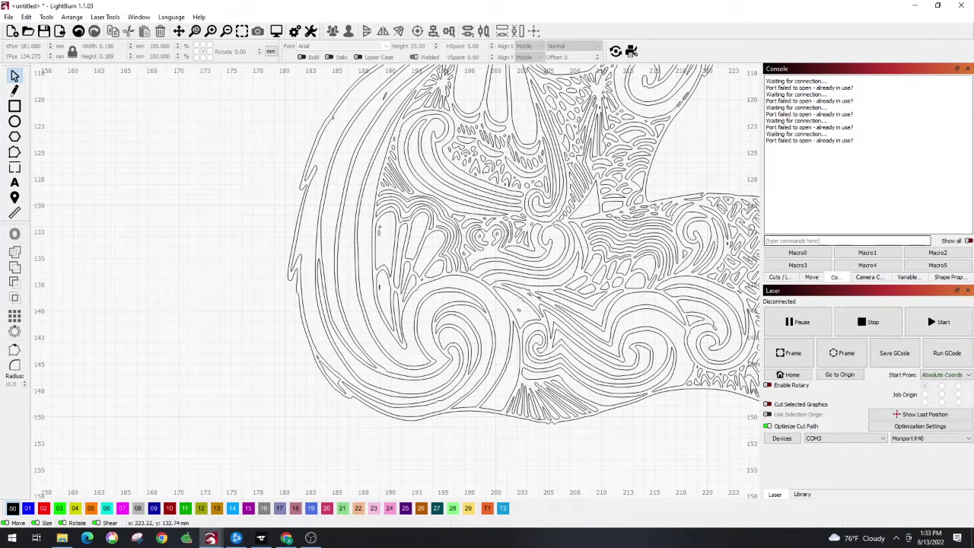
{"action": "scroll", "coordinate": [388, 242], "scroll_direction": "up", "scroll_amount": 2}
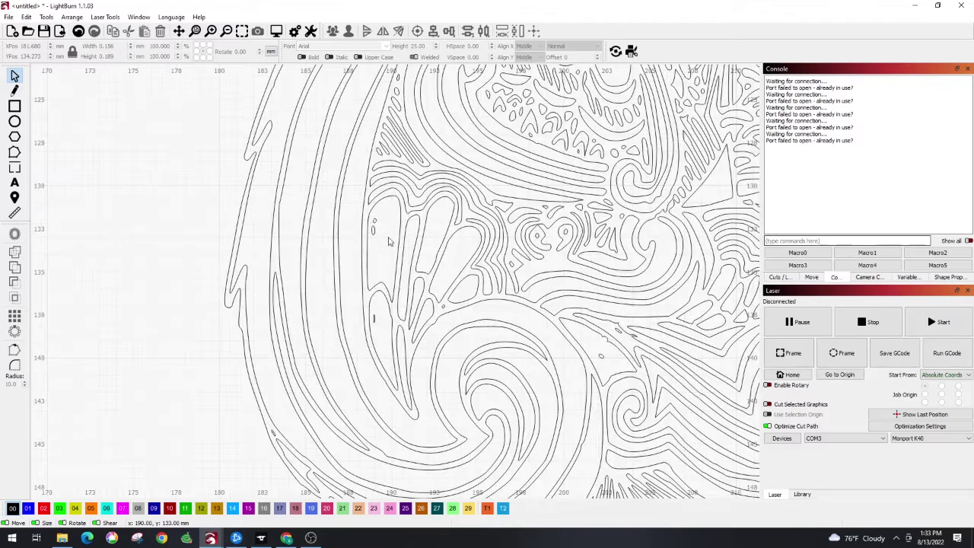
{"action": "left_click", "coordinate": [374, 227]}
{"action": "key", "text": "Delete"}
{"action": "left_click", "coordinate": [374, 318]}
{"action": "key", "text": "Delete"}
{"action": "key", "text": "Delete"}
{"action": "left_click", "coordinate": [484, 327]}
{"action": "key", "text": "Delete"}
{"action": "left_click", "coordinate": [600, 355]}
Delete the stray specks in and around the fox's tail, including the one in its blank end section.
{"action": "scroll", "coordinate": [619, 333], "scroll_direction": "down", "scroll_amount": 3}
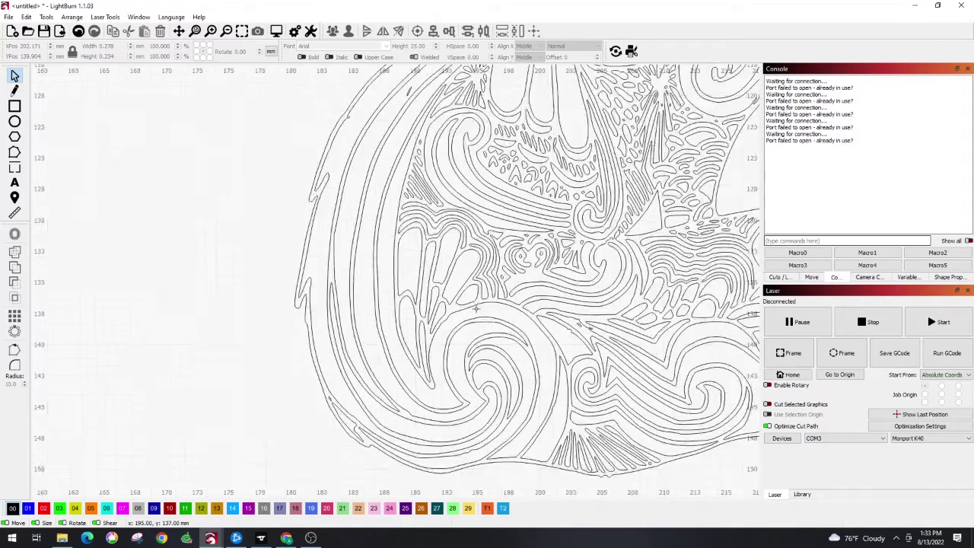
{"action": "scroll", "coordinate": [342, 391], "scroll_direction": "up", "scroll_amount": 3}
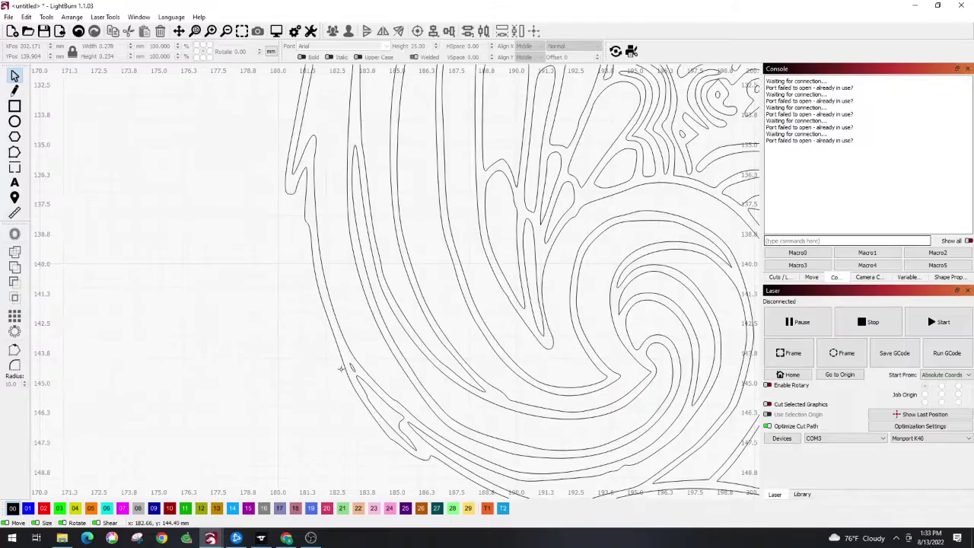
{"action": "scroll", "coordinate": [284, 353], "scroll_direction": "down", "scroll_amount": 4}
{"action": "scroll", "coordinate": [700, 304], "scroll_direction": "down", "scroll_amount": 3}
{"action": "scroll", "coordinate": [700, 305], "scroll_direction": "up", "scroll_amount": 6}
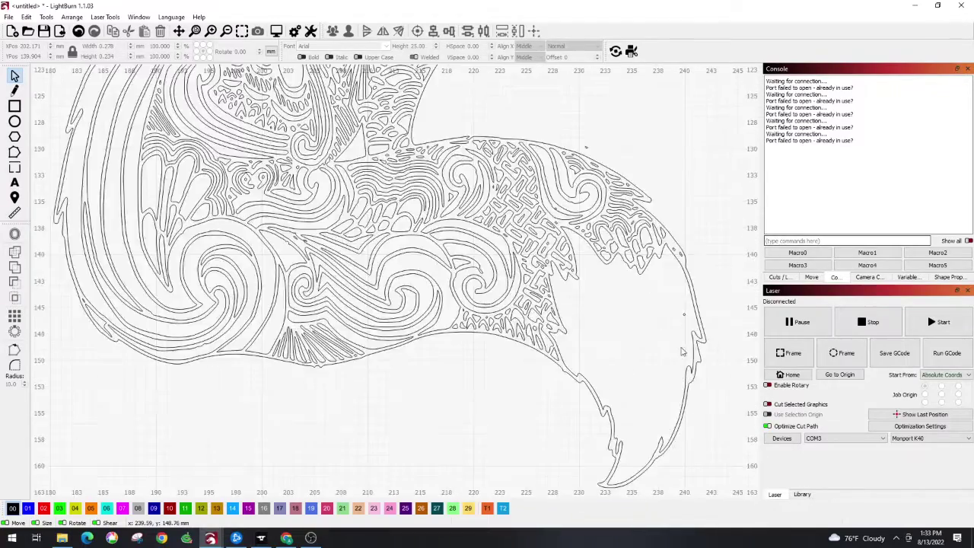
{"action": "left_click", "coordinate": [687, 292]}
{"action": "scroll", "coordinate": [743, 316], "scroll_direction": "down", "scroll_amount": 5}
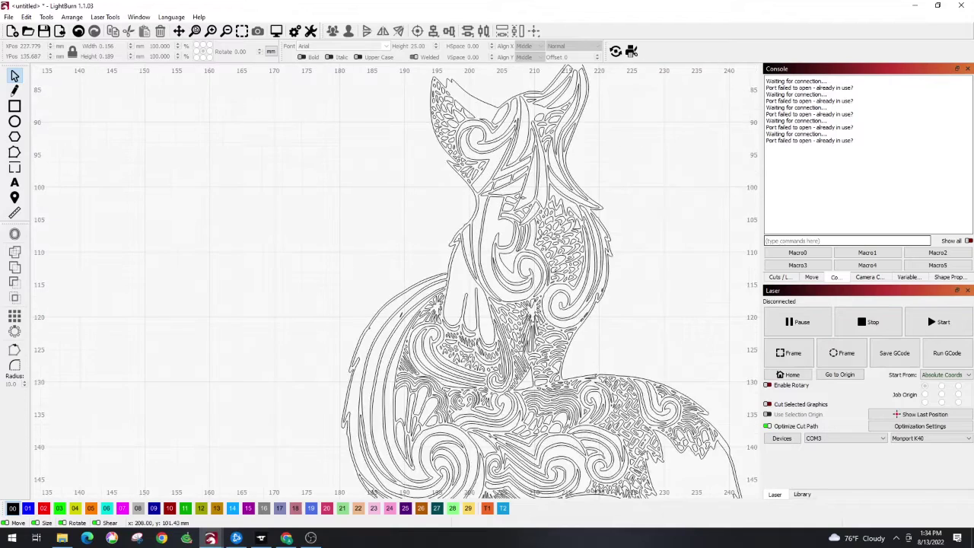
{"action": "scroll", "coordinate": [595, 264], "scroll_direction": "down", "scroll_amount": 1}
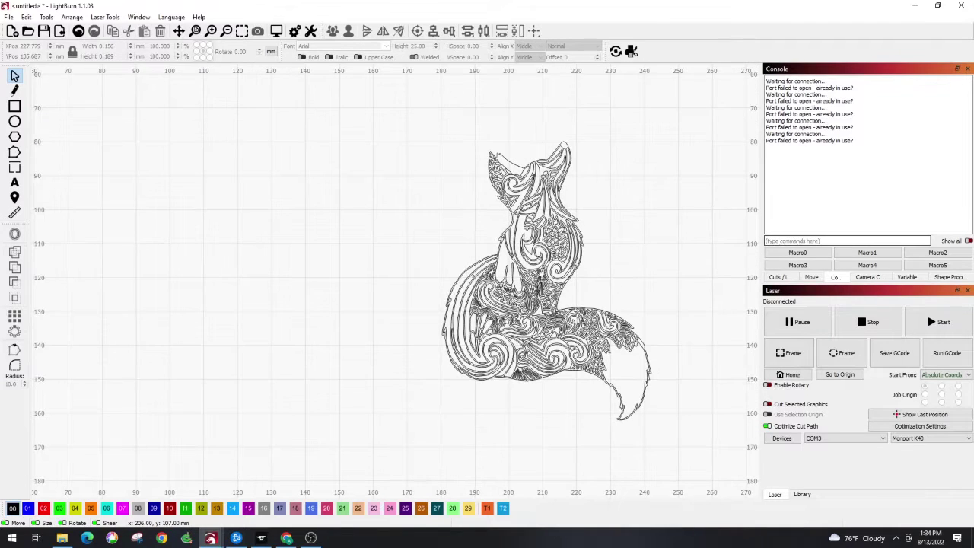
Group all the fox's outline shapes into a single object.
{"action": "left_click_drag", "start_coordinate": [387, 108], "coordinate": [693, 462]}
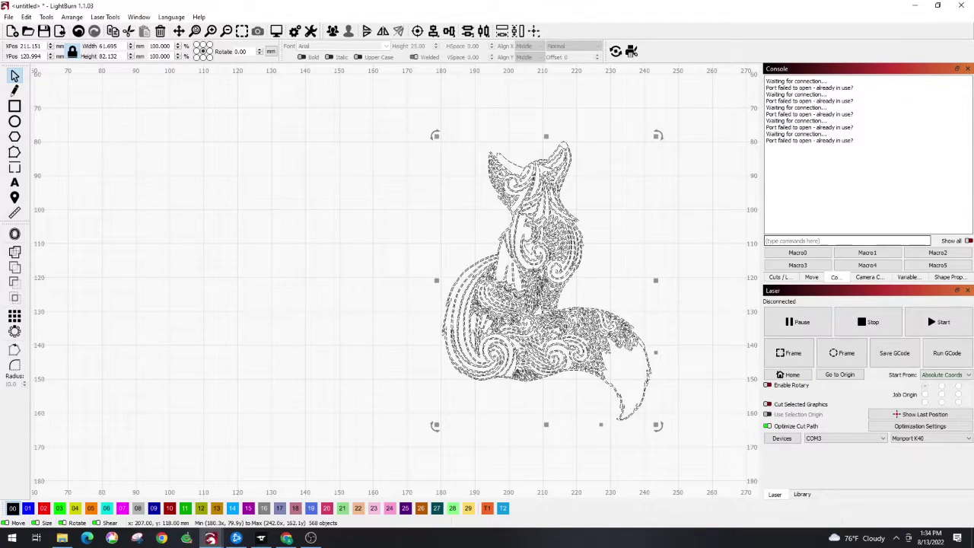
{"action": "right_click", "coordinate": [537, 272]}
{"action": "left_click", "coordinate": [559, 353]}
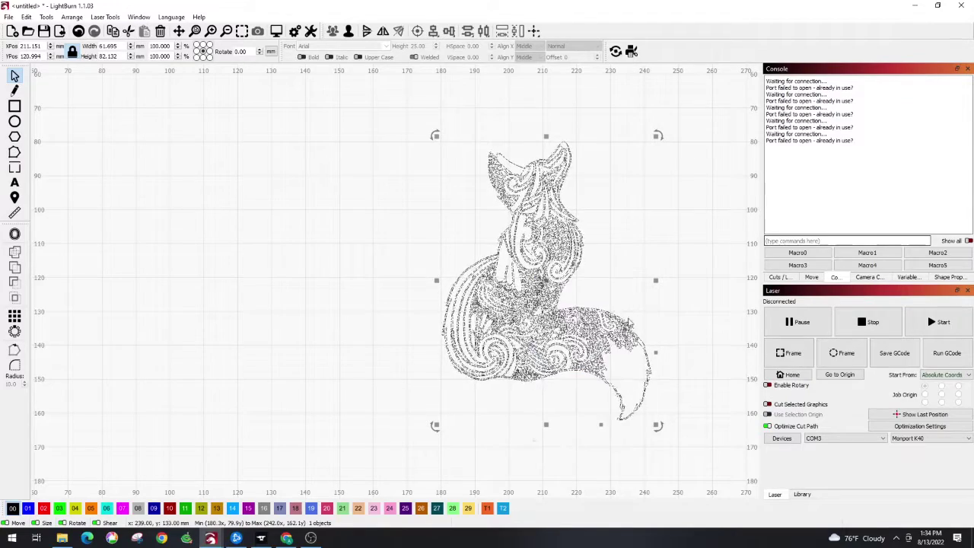
Move the grouped fox up and to the left so it is centred at X 205, Y 113 mm.
{"action": "left_click", "coordinate": [340, 240]}
{"action": "left_click", "coordinate": [565, 302]}
{"action": "left_click_drag", "start_coordinate": [565, 303], "coordinate": [544, 277]}
{"action": "scroll", "coordinate": [619, 387], "scroll_direction": "down", "scroll_amount": 3}
{"action": "scroll", "coordinate": [631, 350], "scroll_direction": "up", "scroll_amount": 4}
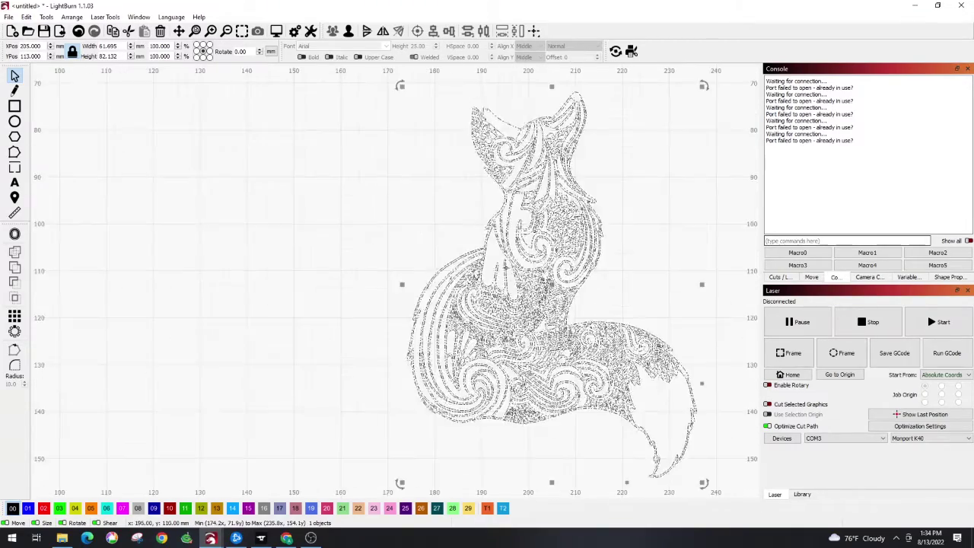
{"action": "scroll", "coordinate": [649, 311], "scroll_direction": "down", "scroll_amount": 3}
{"action": "left_click", "coordinate": [649, 310]}
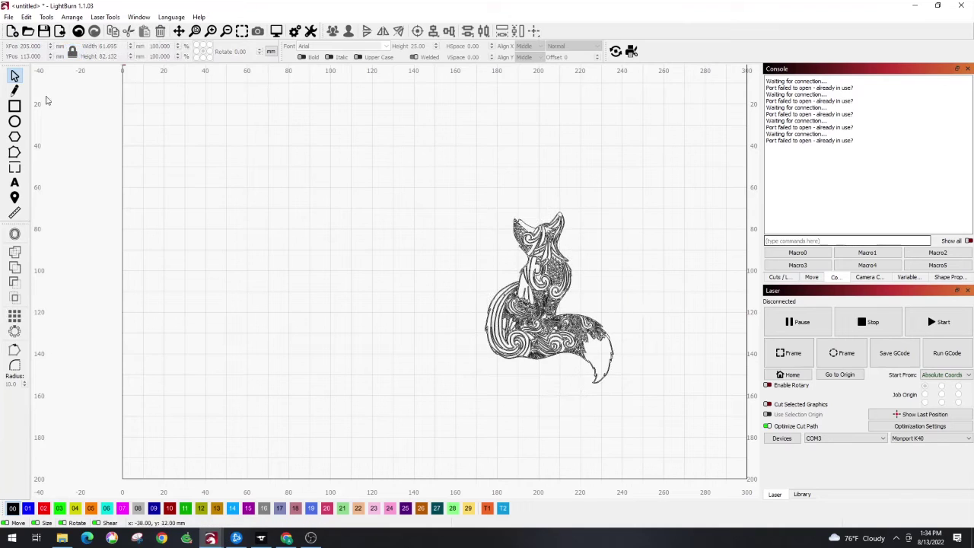
Add the letter "L" as text in the Blacksword font in the empty workspace left of the fox.
{"action": "left_click", "coordinate": [14, 183]}
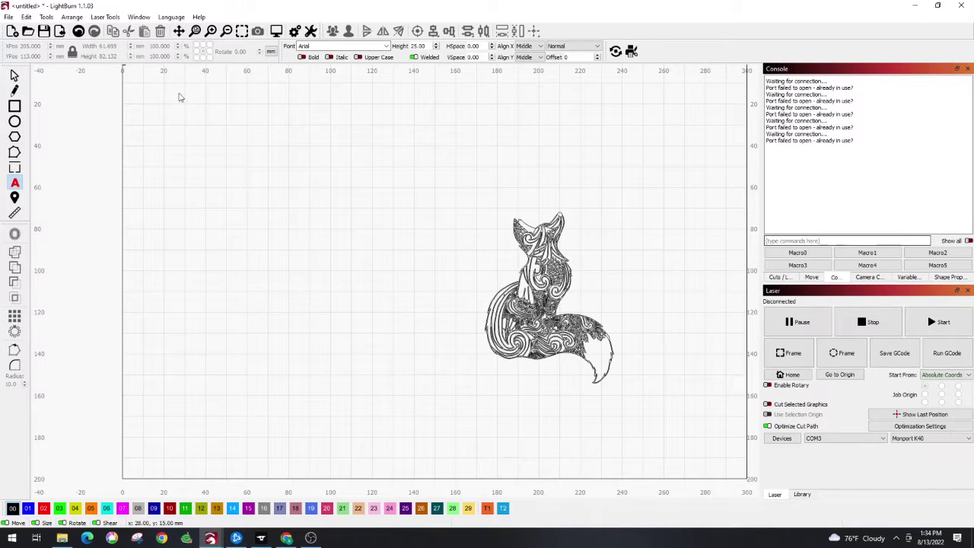
{"action": "left_click", "coordinate": [386, 46]}
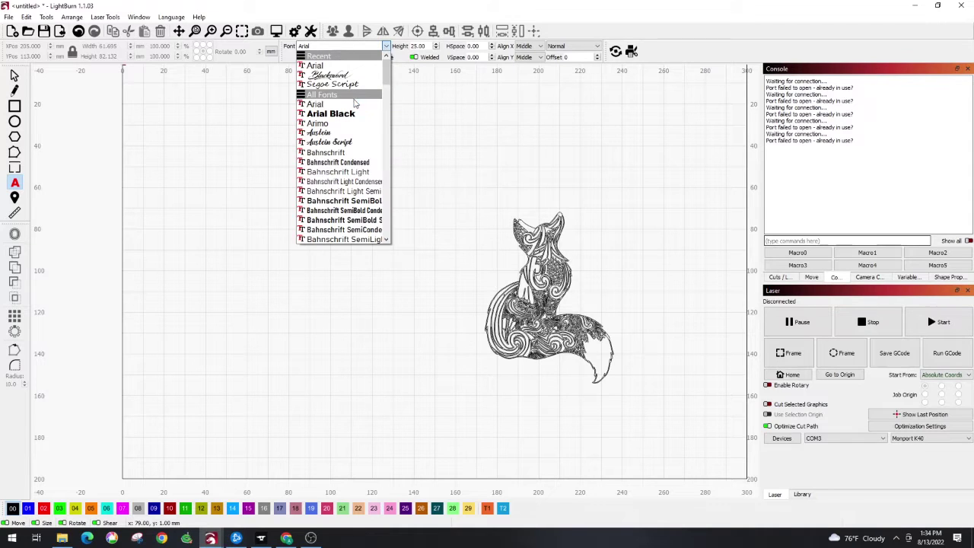
{"action": "scroll", "coordinate": [358, 115], "scroll_direction": "down", "scroll_amount": 1}
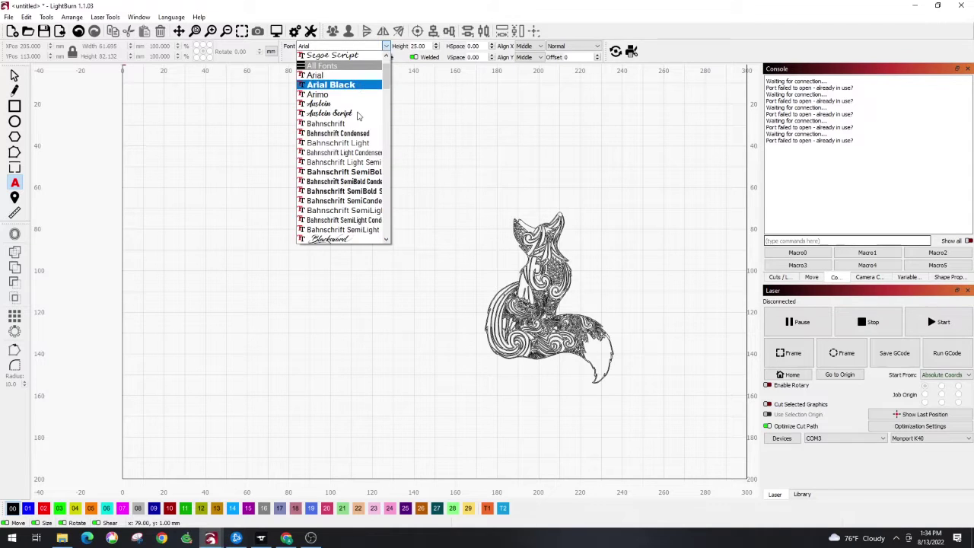
{"action": "left_click", "coordinate": [330, 239]}
{"action": "left_click", "coordinate": [275, 167]}
{"action": "type", "text": "L"}
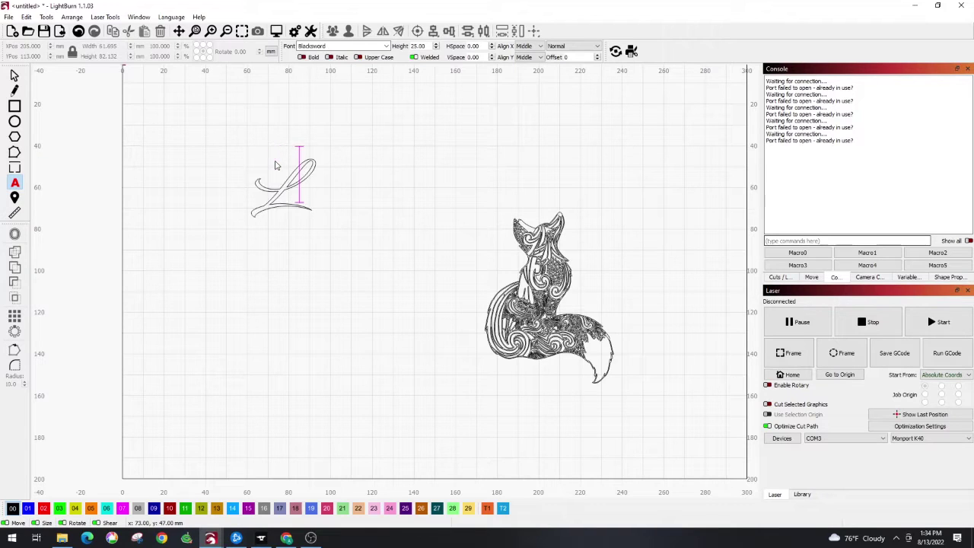
{"action": "left_click", "coordinate": [361, 244]}
{"action": "key", "text": "Escape"}
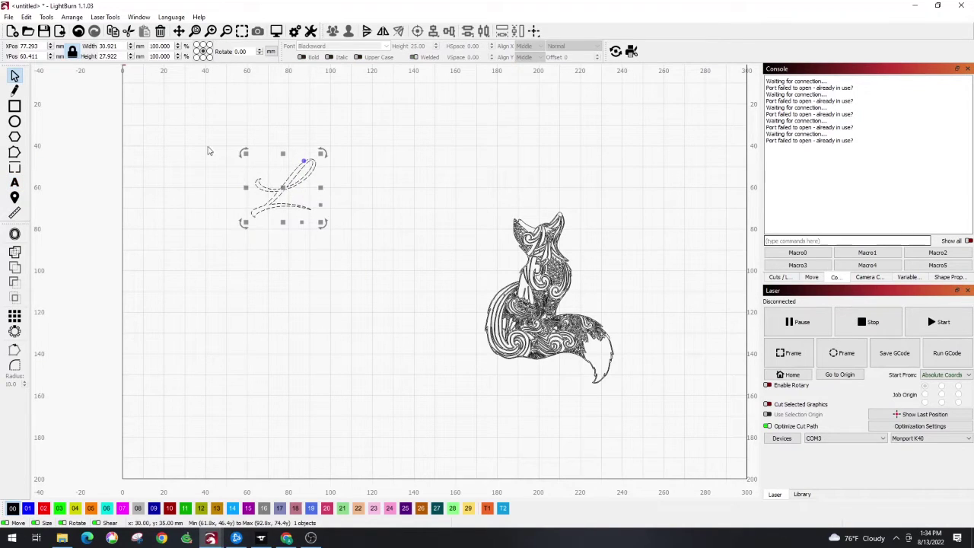
Enlarge the letter L to about 70 by 63 mm and place it over the fox's neck at X 177, Y 75 mm.
{"action": "left_click_drag", "start_coordinate": [322, 222], "coordinate": [392, 296]}
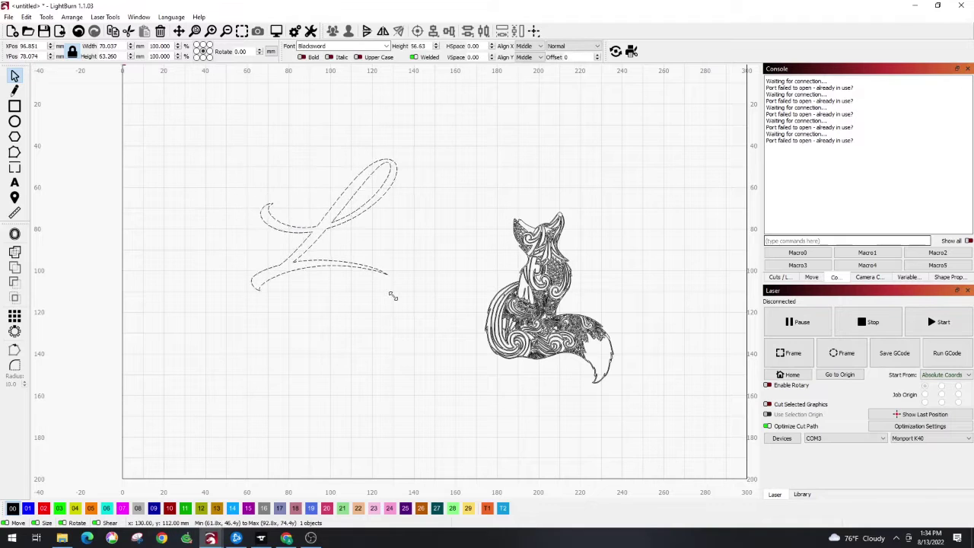
{"action": "left_click_drag", "start_coordinate": [333, 231], "coordinate": [489, 222]}
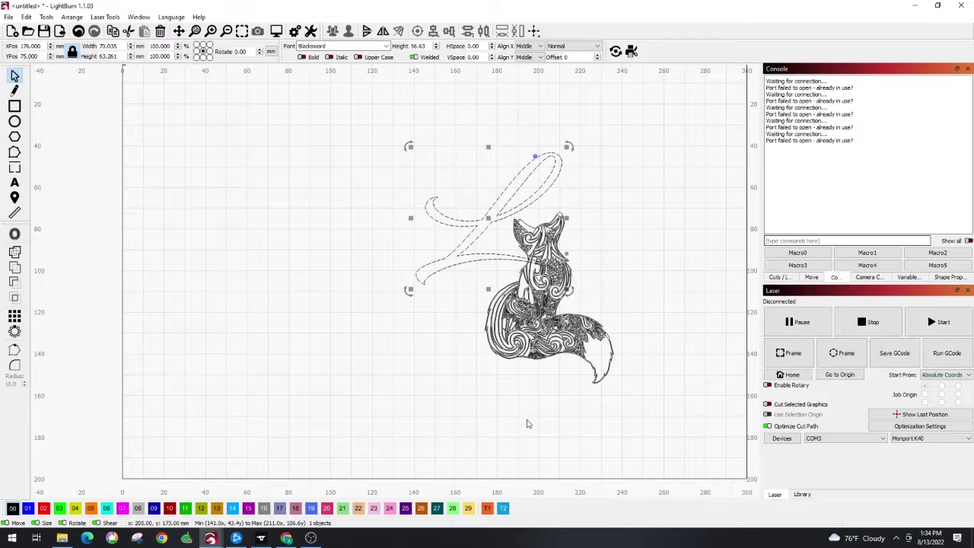
{"action": "scroll", "coordinate": [498, 293], "scroll_direction": "up", "scroll_amount": 4}
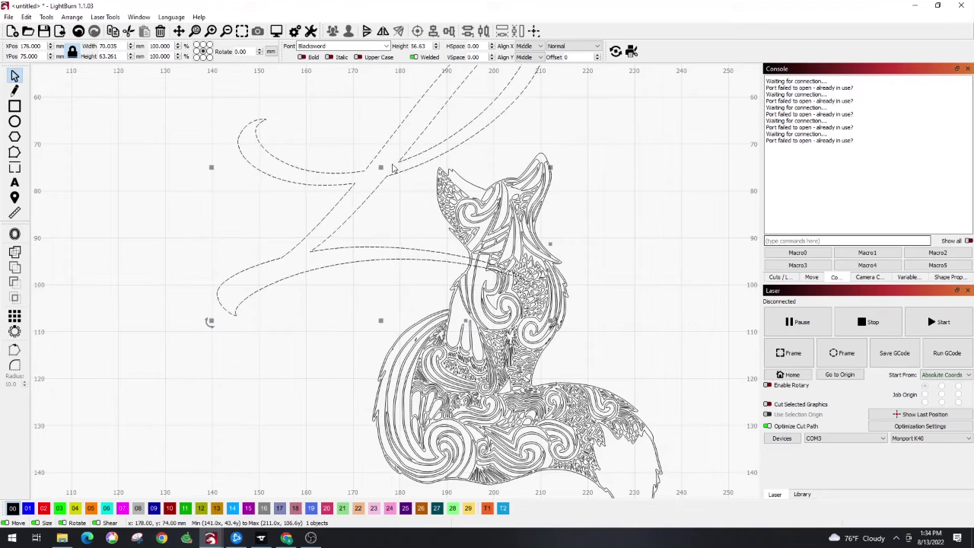
{"action": "left_click_drag", "start_coordinate": [382, 168], "coordinate": [386, 173]}
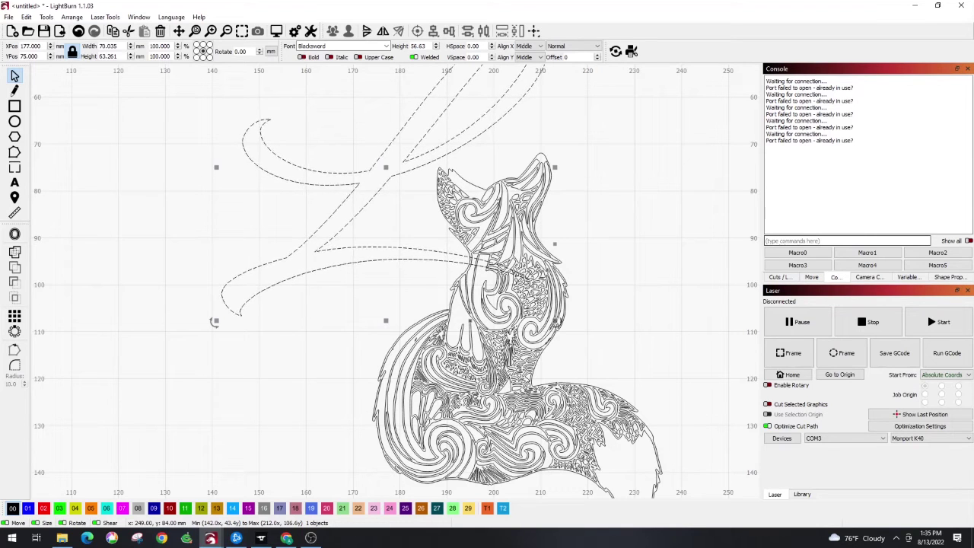
{"action": "scroll", "coordinate": [221, 222], "scroll_direction": "down", "scroll_amount": 2}
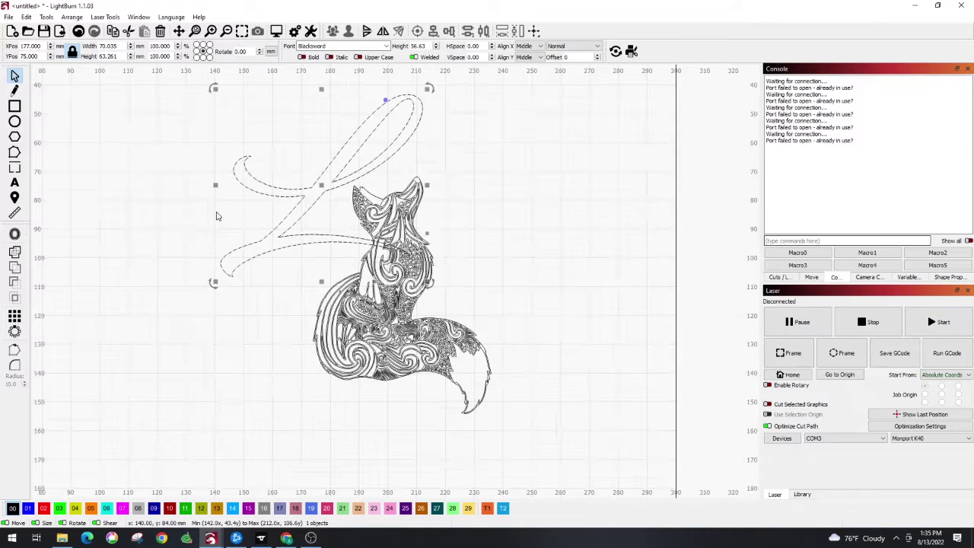
{"action": "left_click", "coordinate": [561, 274]}
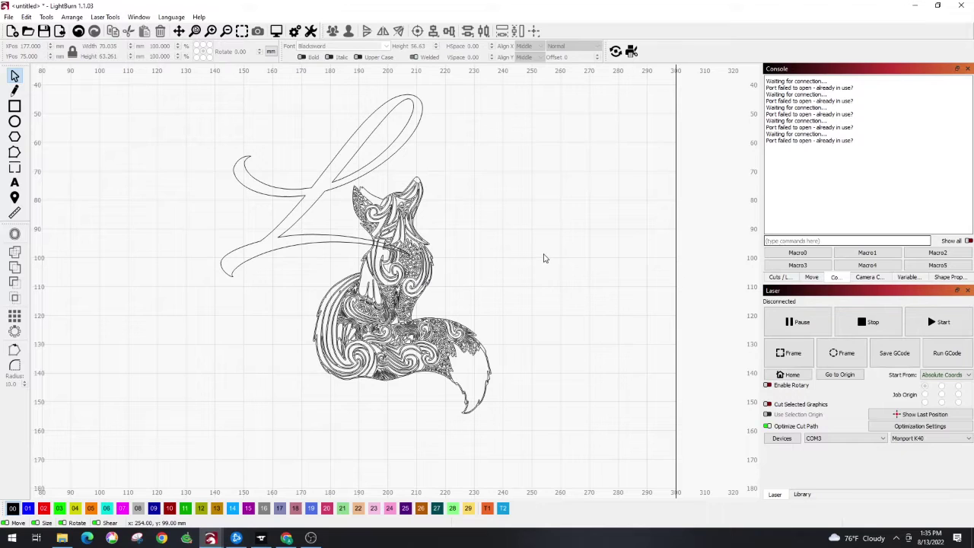
Merge the letter L and the fox with a Boolean Union and inspect where the letter's tail crosses the fox.
{"action": "left_click_drag", "start_coordinate": [183, 95], "coordinate": [530, 424]}
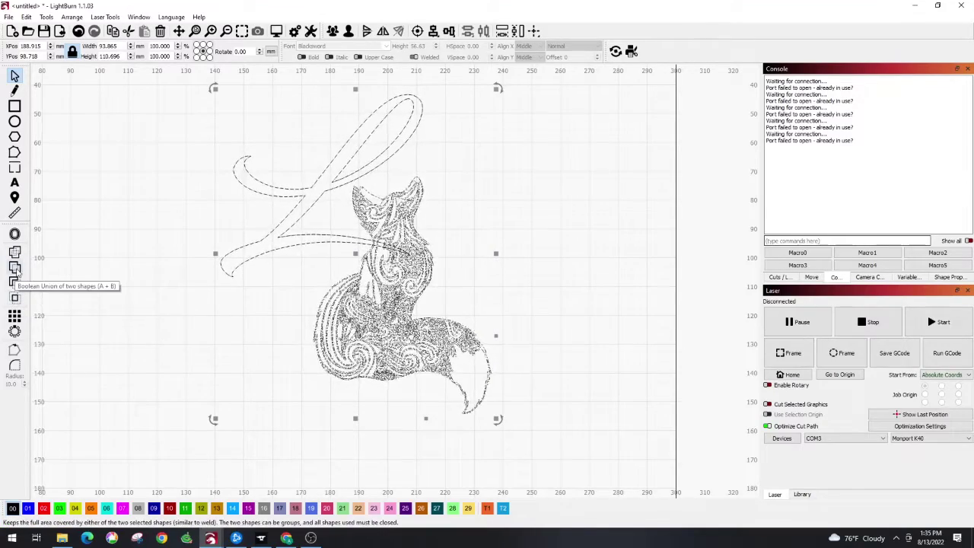
{"action": "left_click", "coordinate": [14, 270]}
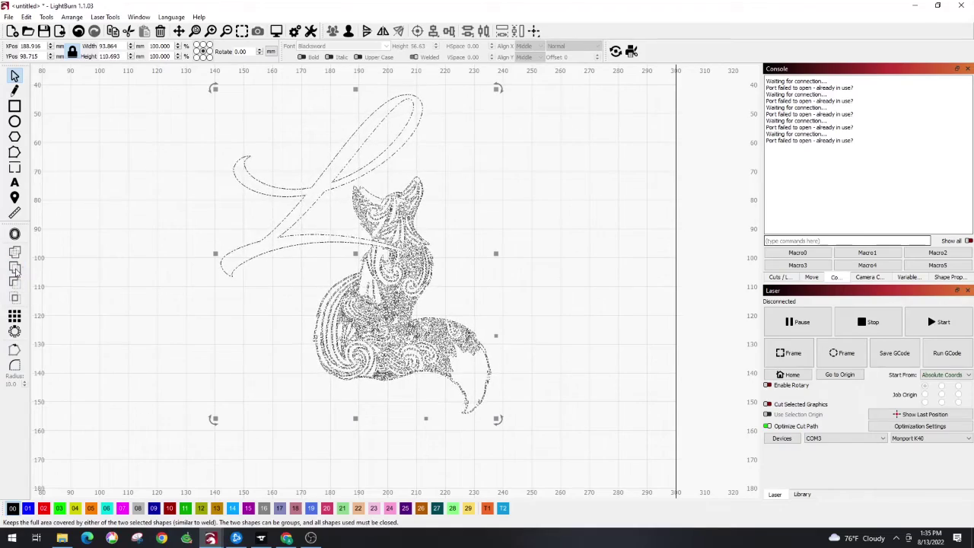
{"action": "left_click", "coordinate": [459, 251]}
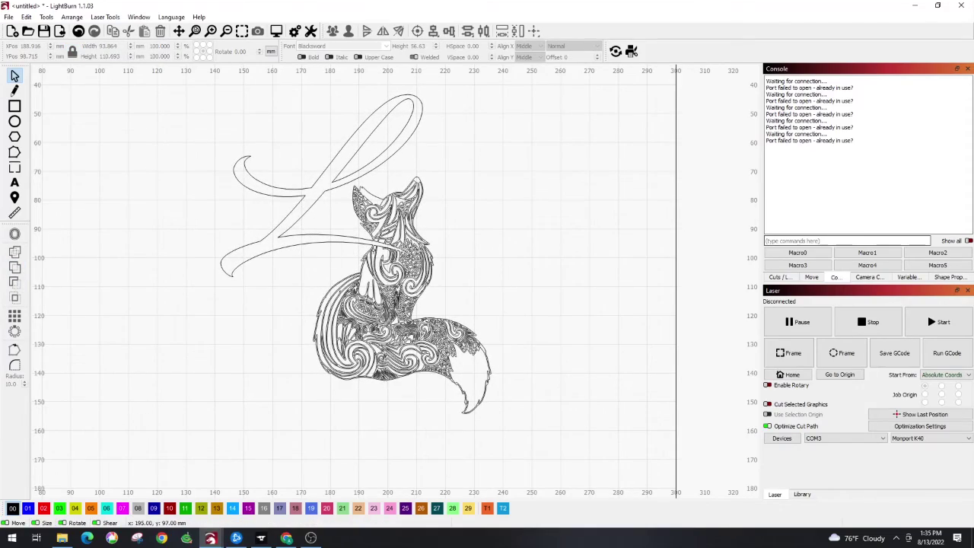
{"action": "scroll", "coordinate": [372, 251], "scroll_direction": "up", "scroll_amount": 5}
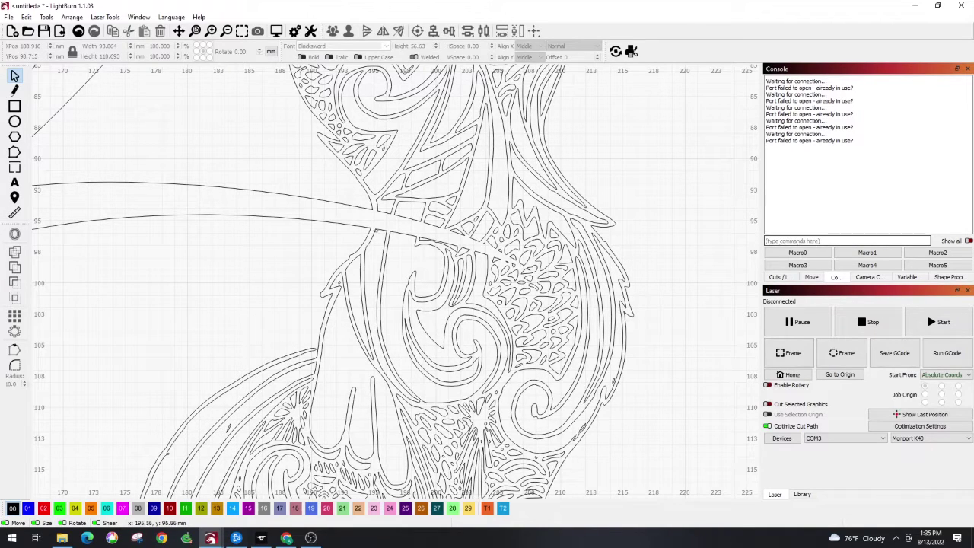
{"action": "scroll", "coordinate": [312, 251], "scroll_direction": "down", "scroll_amount": 3}
{"action": "scroll", "coordinate": [380, 267], "scroll_direction": "down", "scroll_amount": 3}
Preview the laser output of the merged letter and fox design, including its filled areas.
{"action": "right_click", "coordinate": [321, 238]}
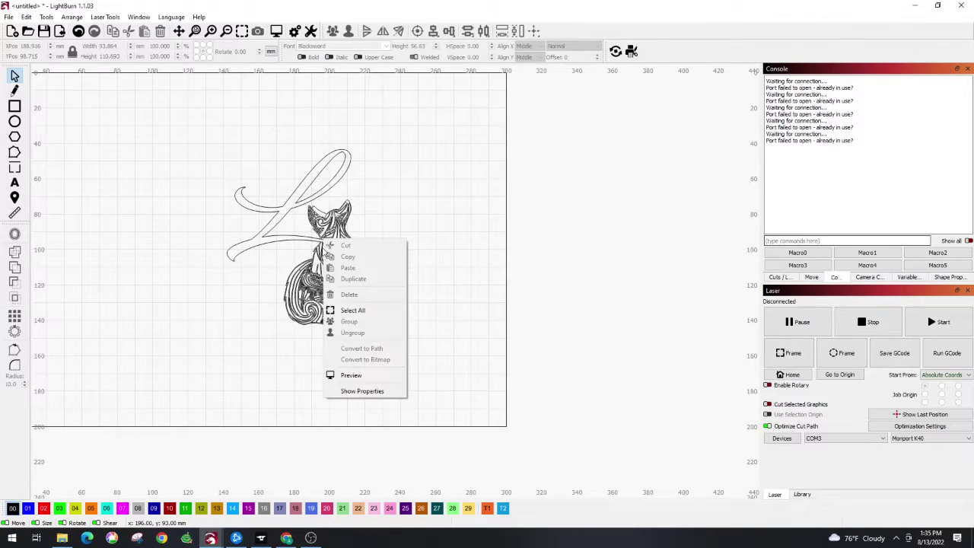
{"action": "left_click", "coordinate": [354, 373]}
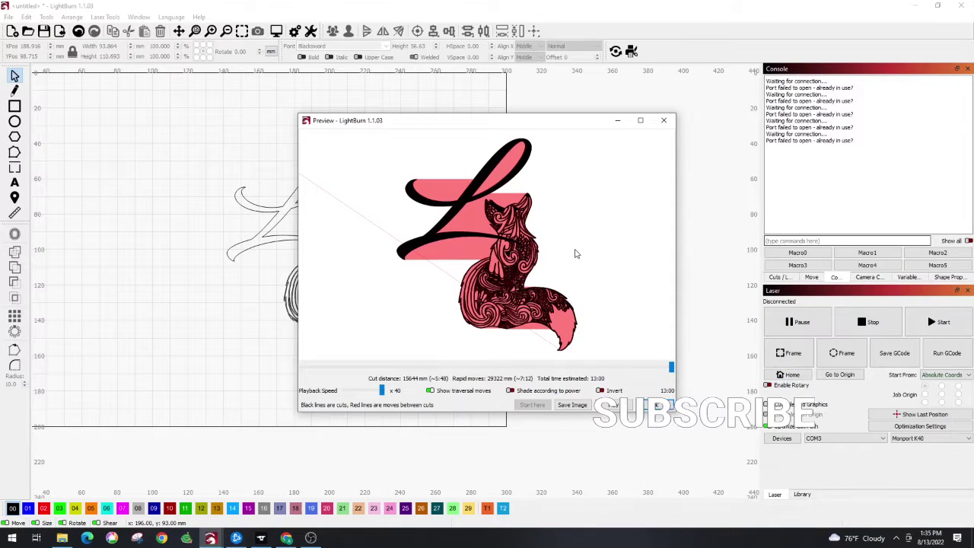
{"action": "mouse_move", "coordinate": [669, 371]}
{"action": "left_mouse_down"}
{"action": "mouse_move", "coordinate": [637, 370]}
{"action": "mouse_move", "coordinate": [669, 369]}
{"action": "left_mouse_up"}
{"action": "key", "text": "Escape"}
Enlarge the merged design to about 102 by 120 mm and reposition it around X 231.8, Y 105.1 mm.
{"action": "scroll", "coordinate": [411, 274], "scroll_direction": "down", "scroll_amount": 3}
{"action": "scroll", "coordinate": [411, 274], "scroll_direction": "up", "scroll_amount": 4}
{"action": "scroll", "coordinate": [358, 304], "scroll_direction": "down", "scroll_amount": 3}
{"action": "scroll", "coordinate": [358, 305], "scroll_direction": "up", "scroll_amount": 1}
{"action": "scroll", "coordinate": [365, 346], "scroll_direction": "up", "scroll_amount": 1}
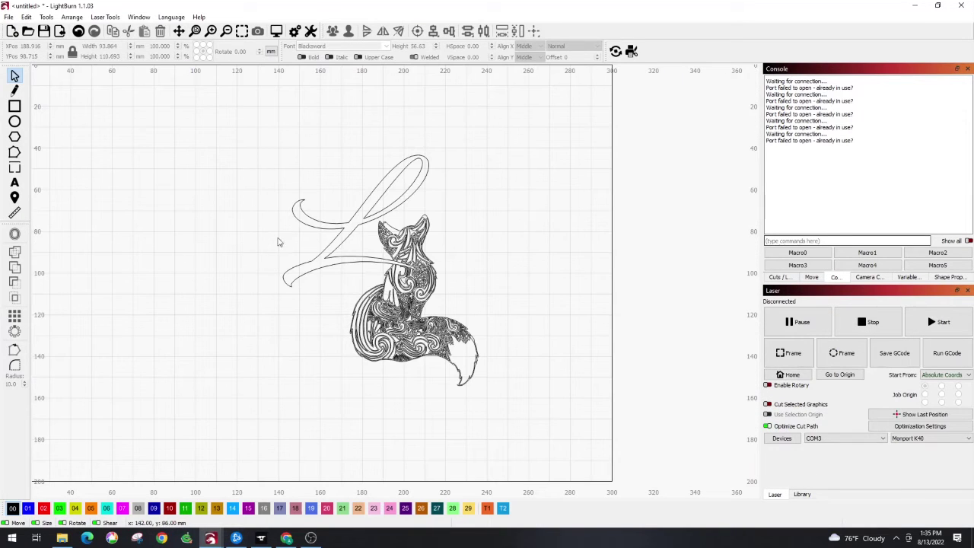
{"action": "left_click_drag", "start_coordinate": [238, 136], "coordinate": [516, 420]}
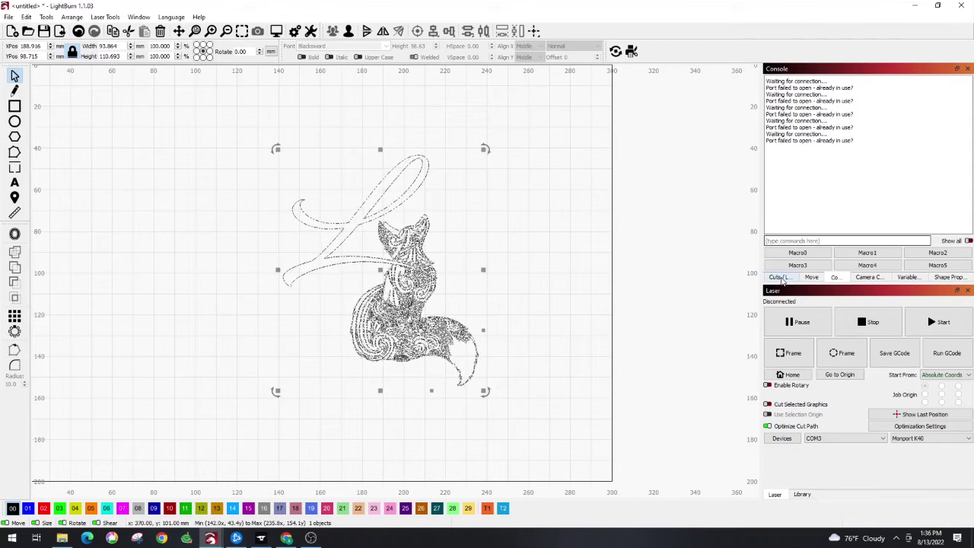
{"action": "scroll", "coordinate": [616, 281], "scroll_direction": "down", "scroll_amount": 3}
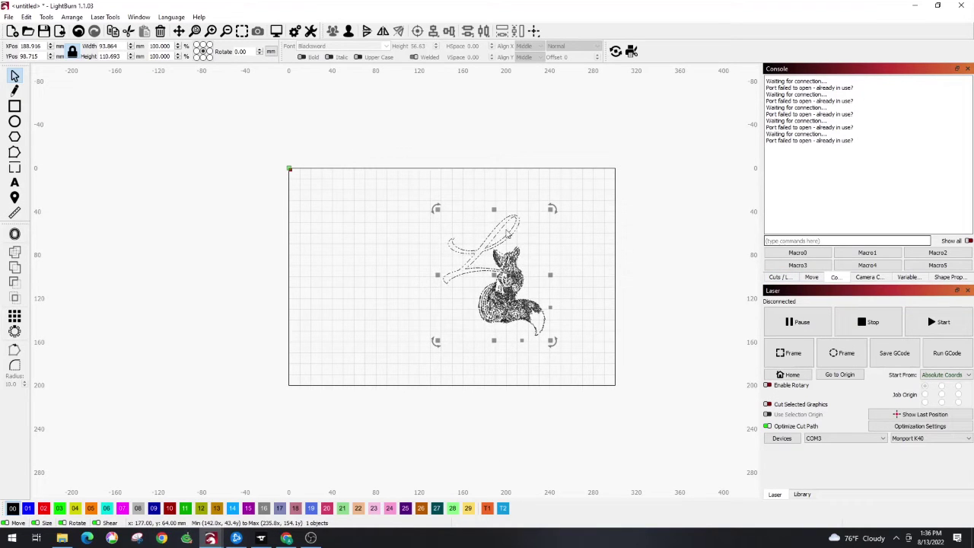
{"action": "left_click_drag", "start_coordinate": [494, 275], "coordinate": [540, 288]}
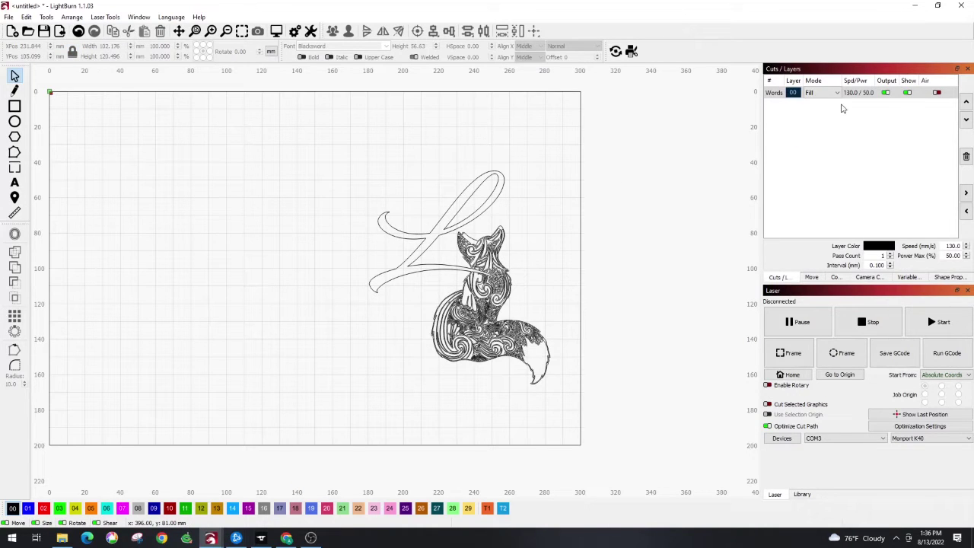
Review the Words layer's cut settings, keeping Fill mode, and set its scan angle to -90 degrees.
{"action": "left_click", "coordinate": [855, 94]}
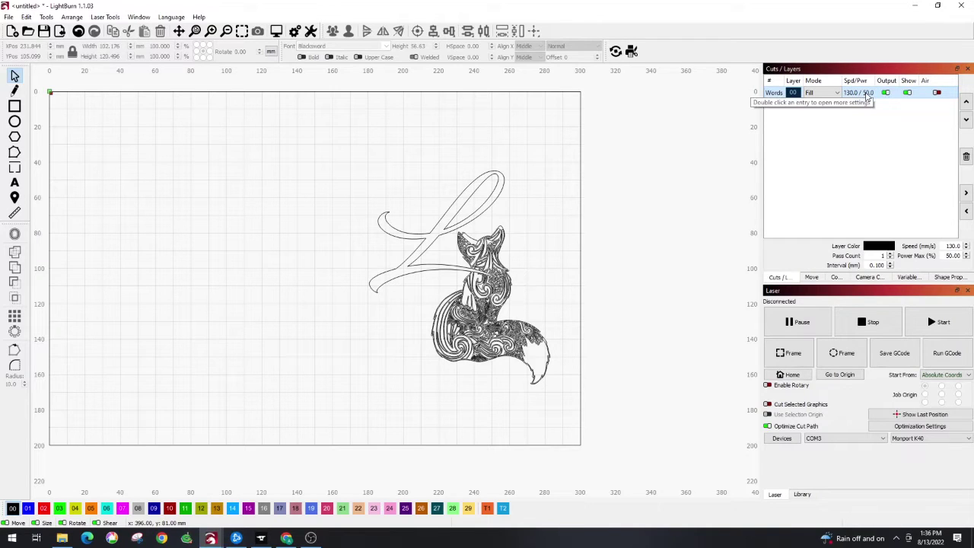
{"action": "double_click", "coordinate": [867, 94]}
{"action": "left_click_drag", "start_coordinate": [564, 104], "coordinate": [302, 103]}
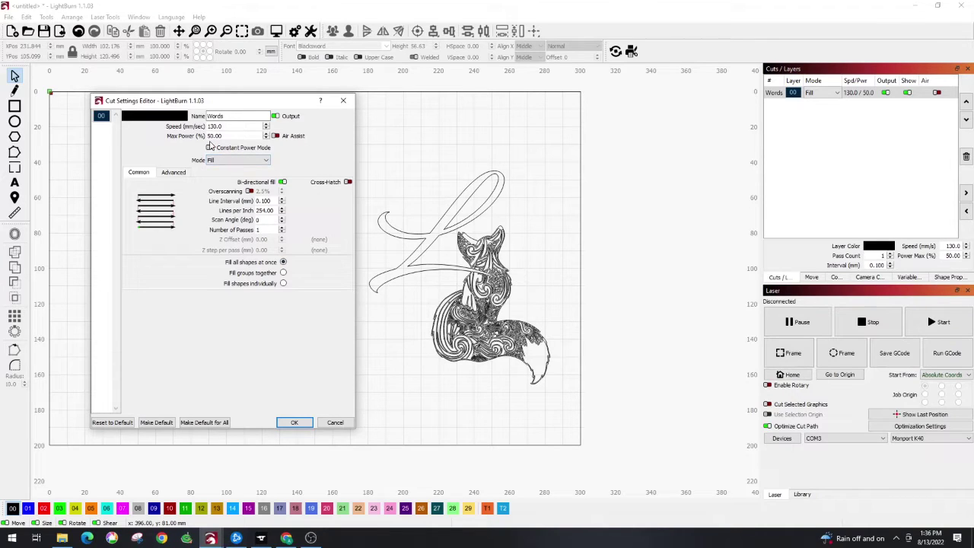
{"action": "left_click", "coordinate": [226, 160]}
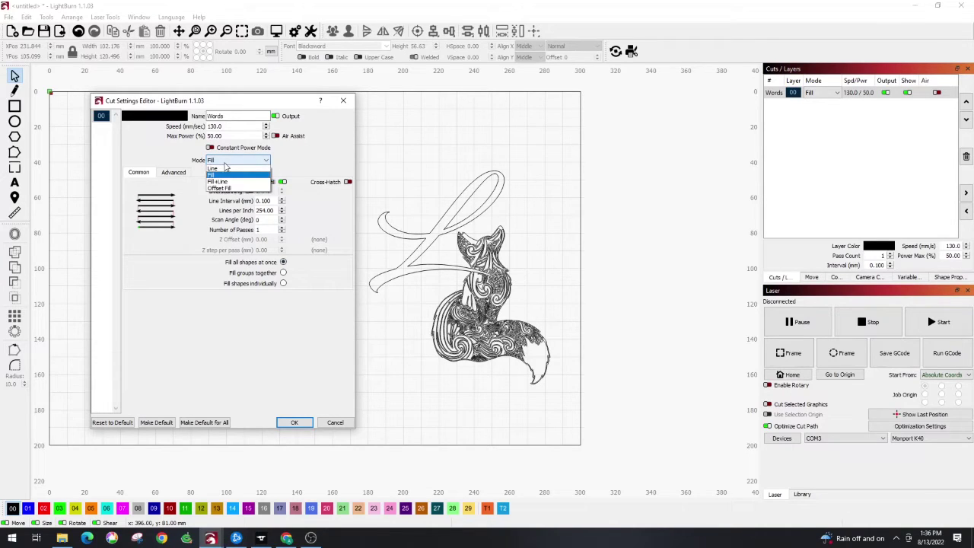
{"action": "left_click", "coordinate": [312, 162]}
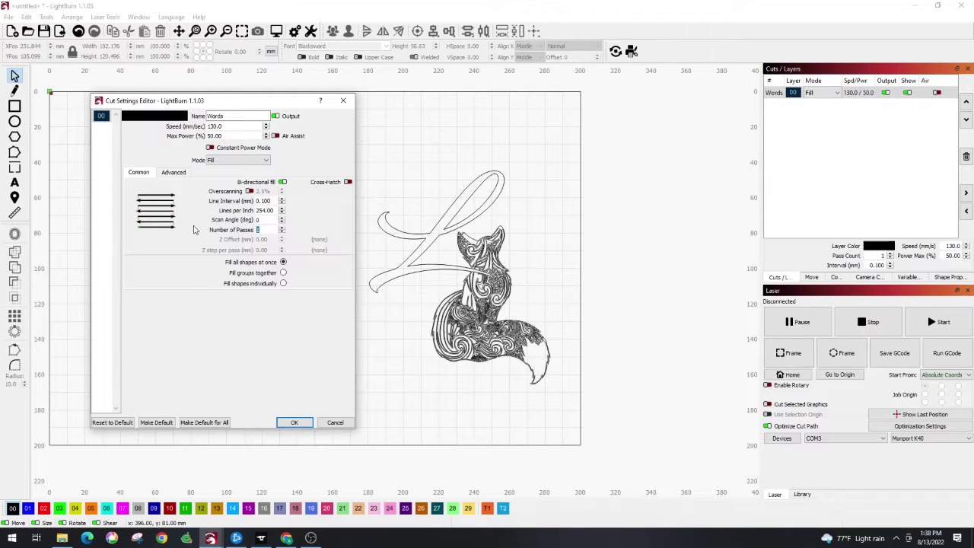
{"action": "left_click", "coordinate": [259, 220]}
{"action": "type", "text": "90"}
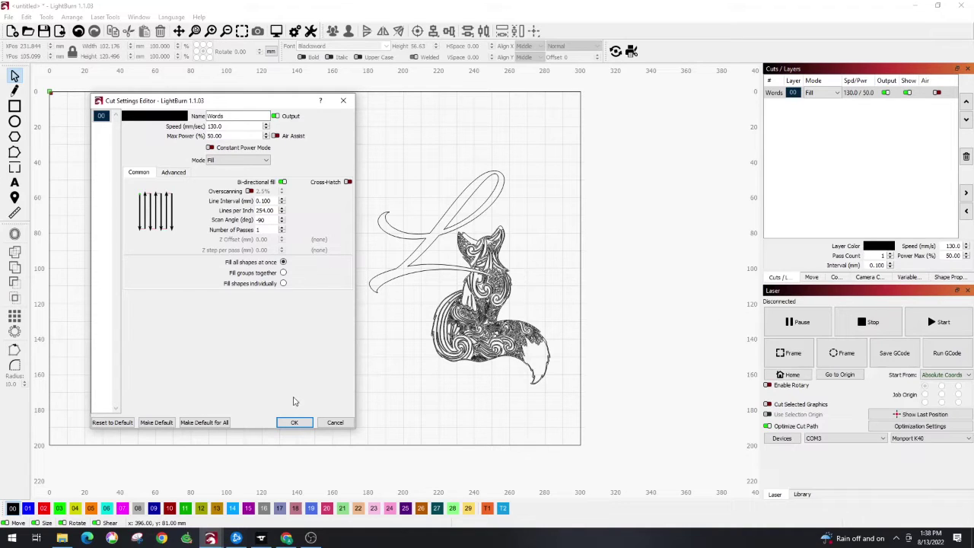
{"action": "left_click", "coordinate": [294, 422]}
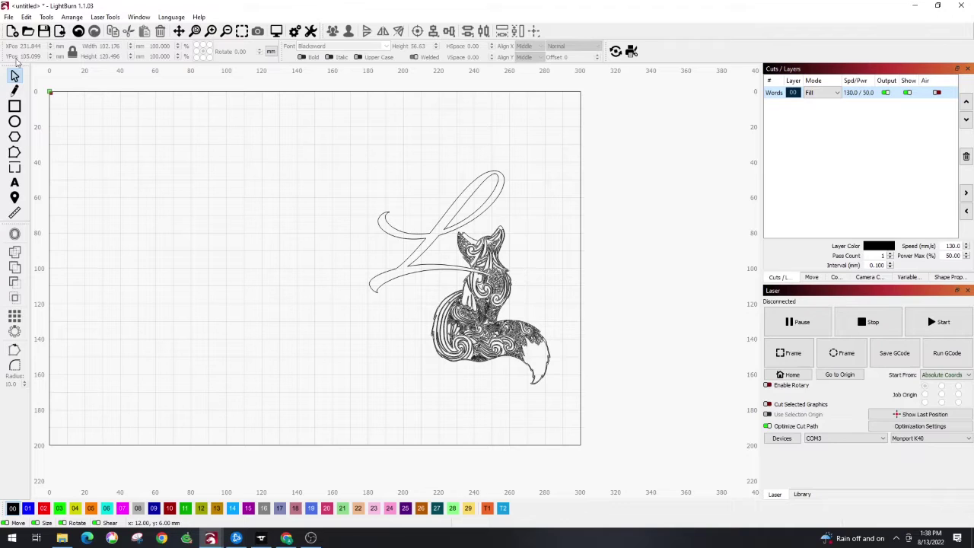
Save the project as Lfox.
{"action": "left_click", "coordinate": [44, 31]}
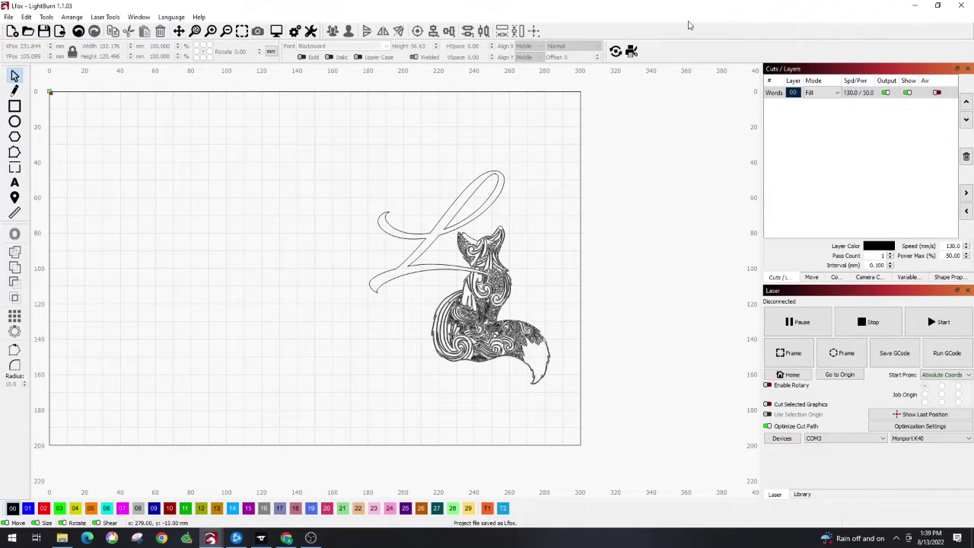